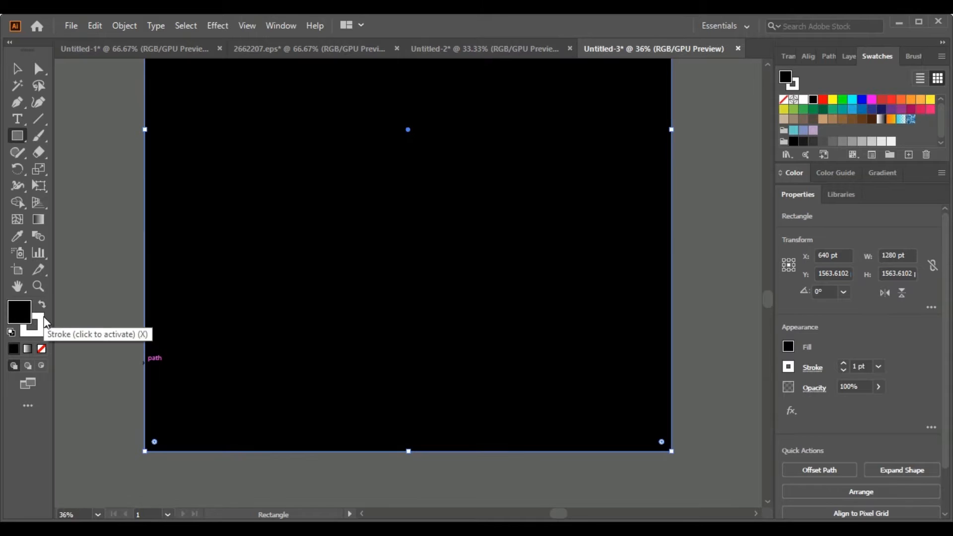
- Remove the stroke from the black background rectangle
left_click(41, 349)
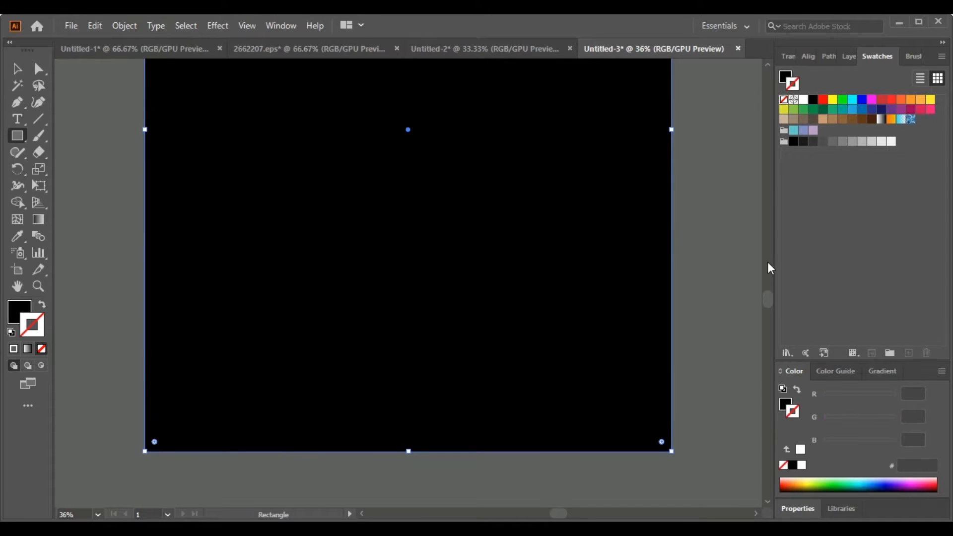
mouse_move(767, 298)
left_mouse_down()
mouse_move(764, 164)
mouse_move(760, 293)
left_mouse_up()
- Lock Layer 1 holding the black rectangle and create a new layer above it
left_click(850, 56)
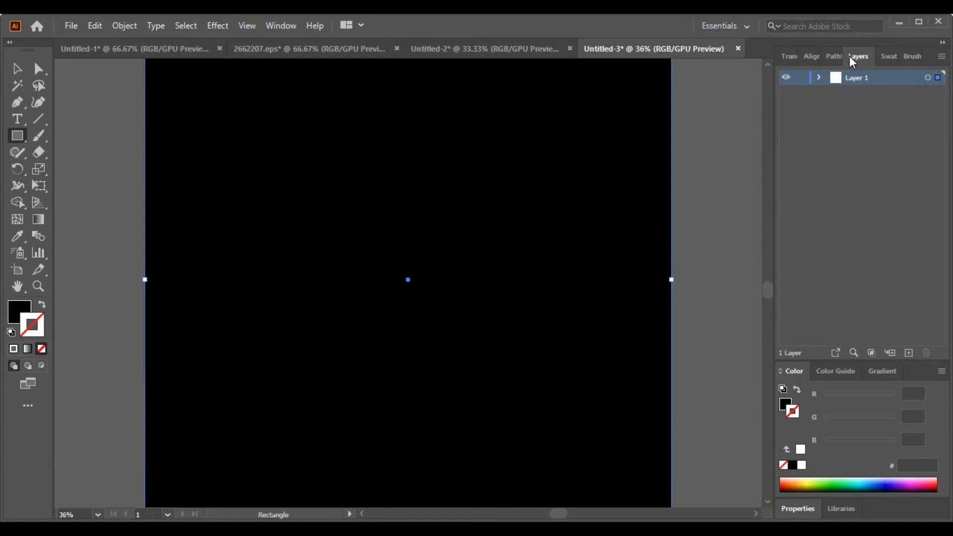
left_click(802, 78)
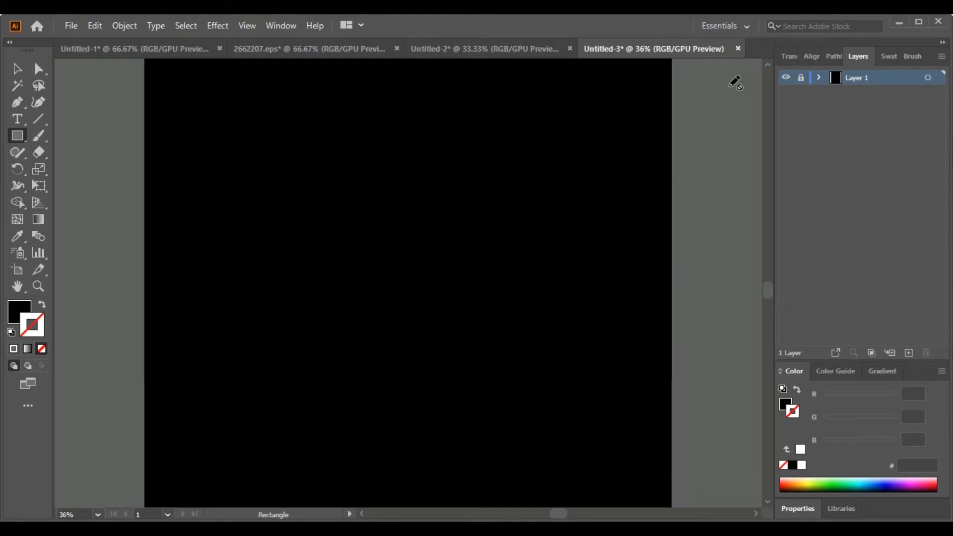
left_click(909, 353)
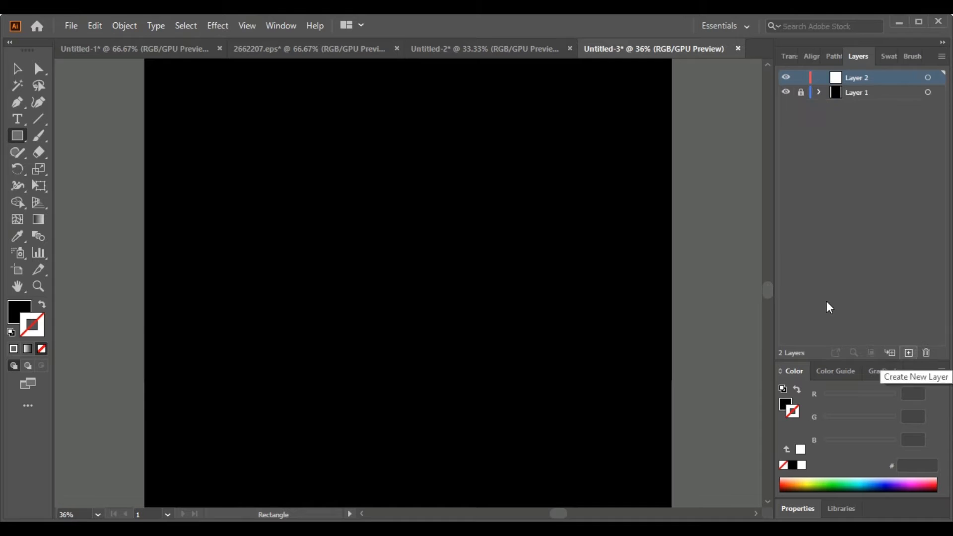
left_click_drag(770, 288, 774, 297)
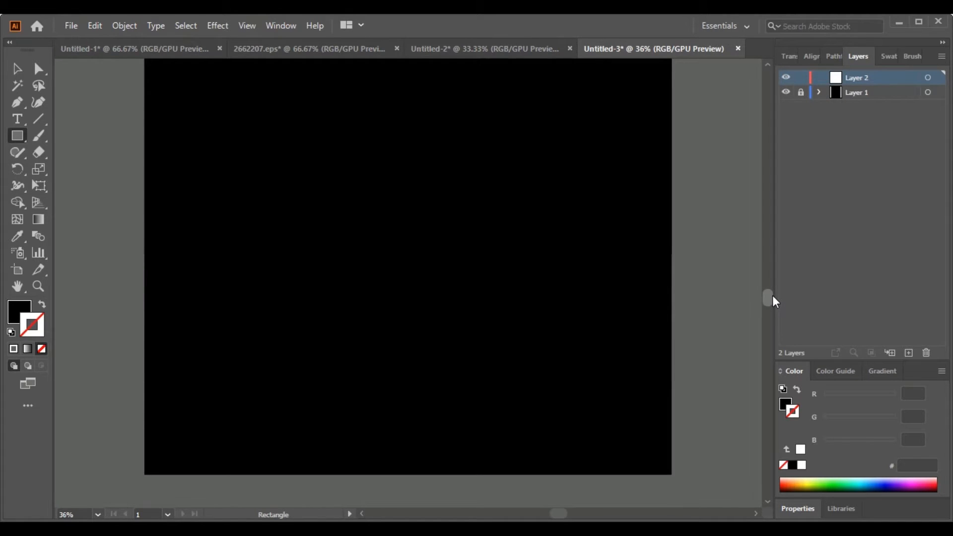
- Place a "Lorem ipsum" placeholder text in the lower part of the black rectangle at a font size of 72 pt
left_click(18, 119)
left_click(221, 387)
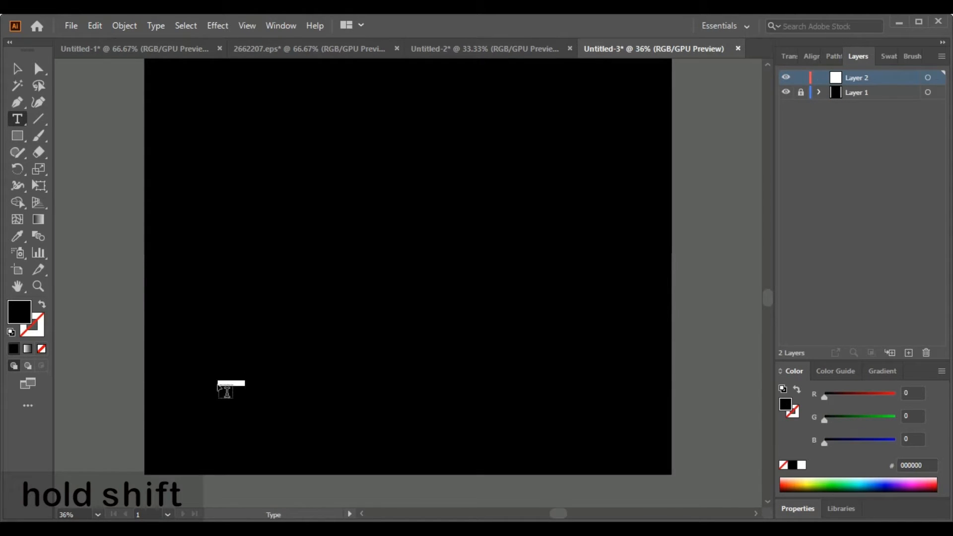
left_click(798, 508)
left_click(846, 407)
left_click(860, 392)
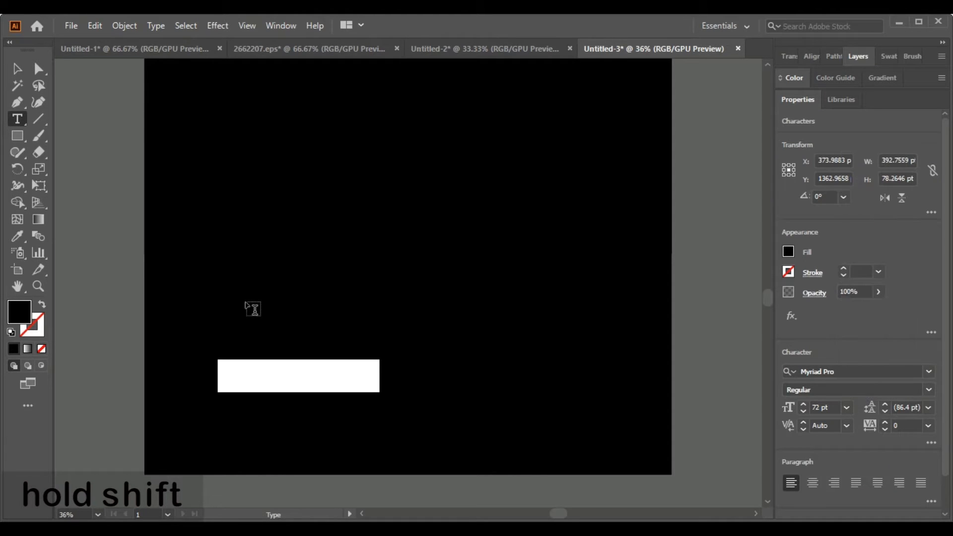
- Give the Lorem ipsum text a cyan fill (00FFFF) and no stroke
left_click(19, 70)
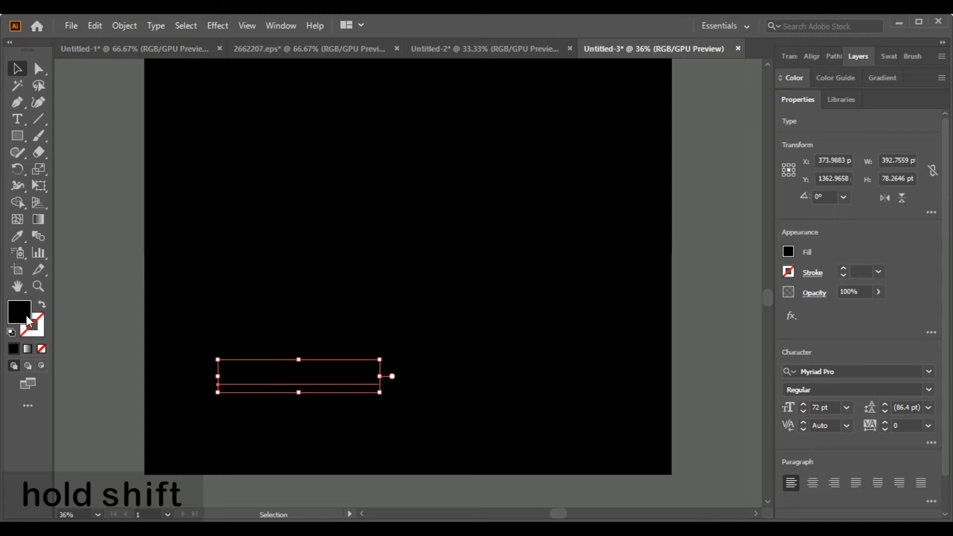
left_click(11, 332)
left_click(36, 326)
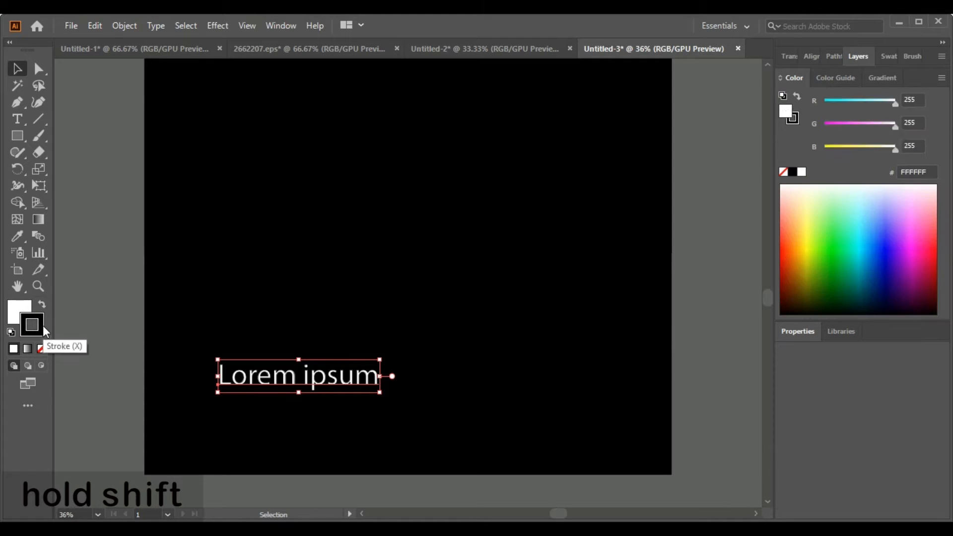
left_click(42, 349)
left_click(19, 313)
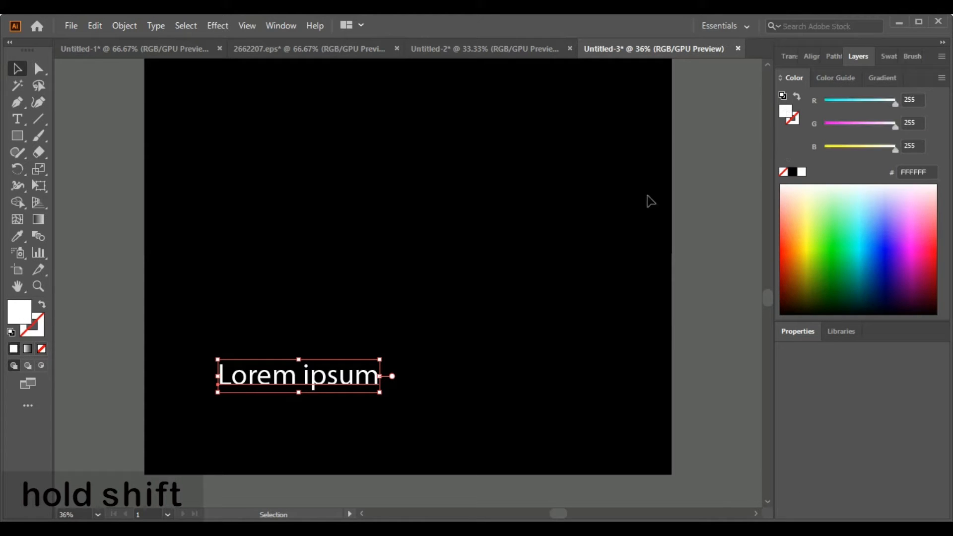
left_click(895, 59)
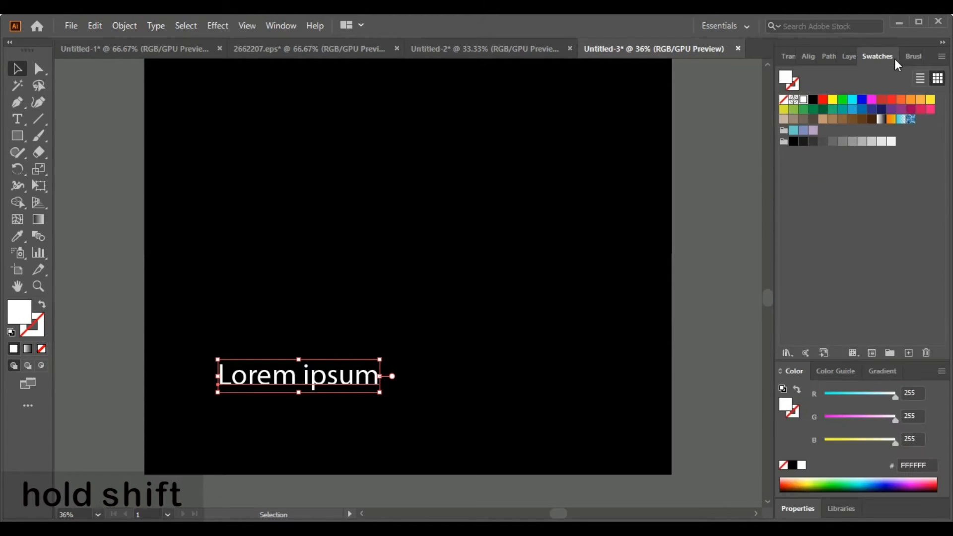
left_click(853, 100)
- Enlarge the cyan text proportionally to span most of the rectangle's width and move it down near the bottom edge
left_click_drag(381, 358, 612, 308)
left_click_drag(451, 384, 447, 455)
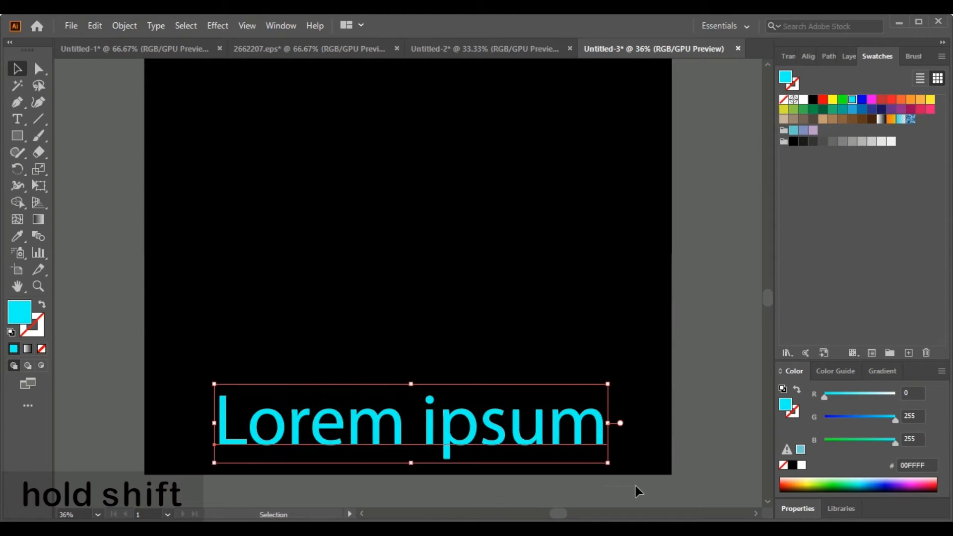
- Expand the Lorem ipsum text into outlines with Object and Fill enabled
left_click(124, 25)
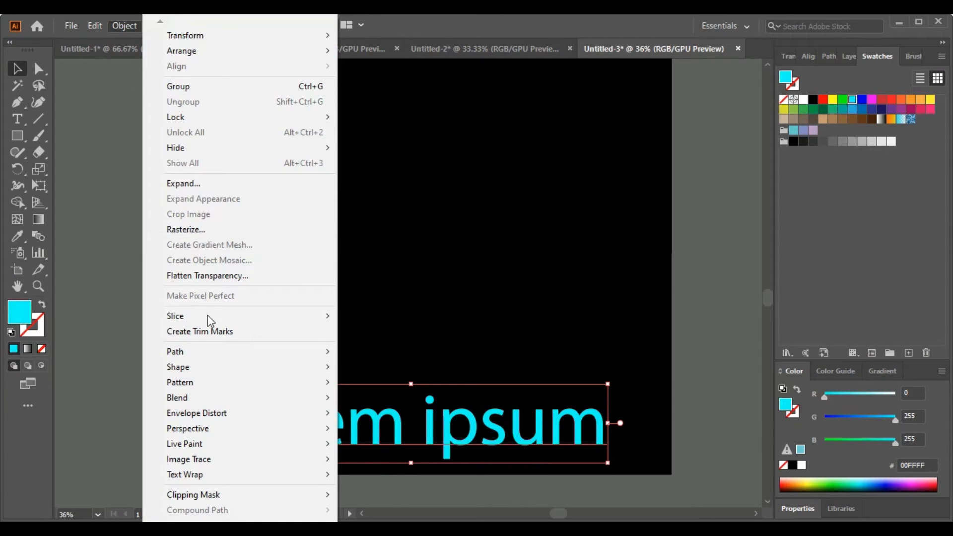
mouse_move(215, 420)
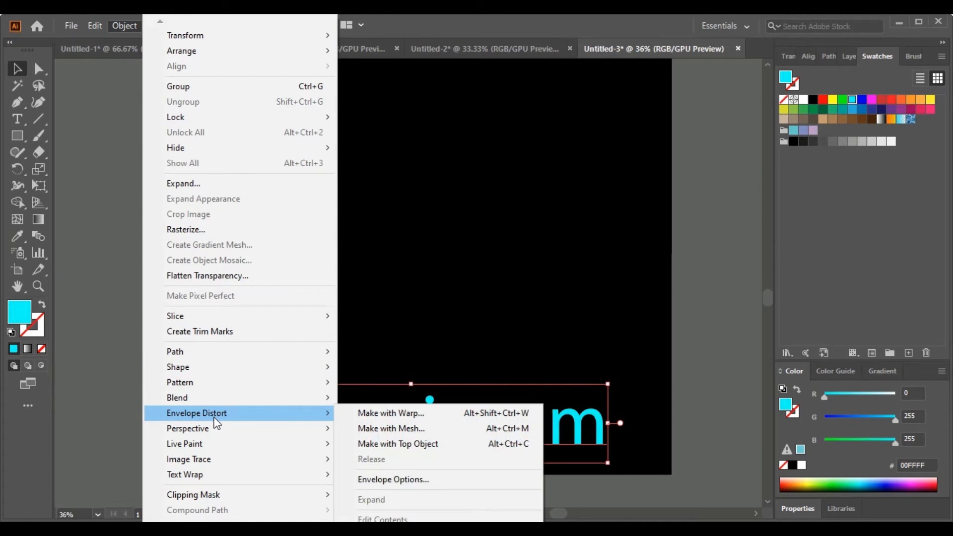
left_click(207, 183)
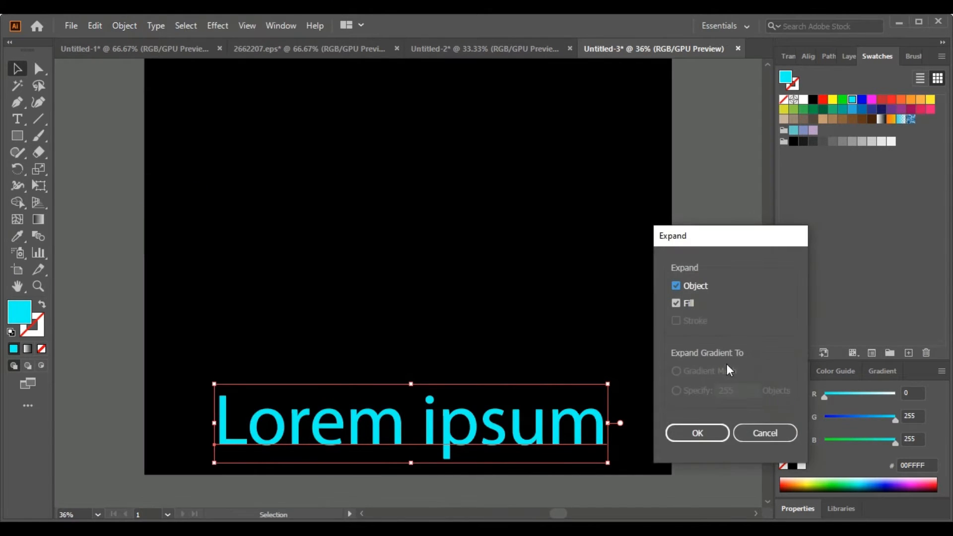
left_click(713, 439)
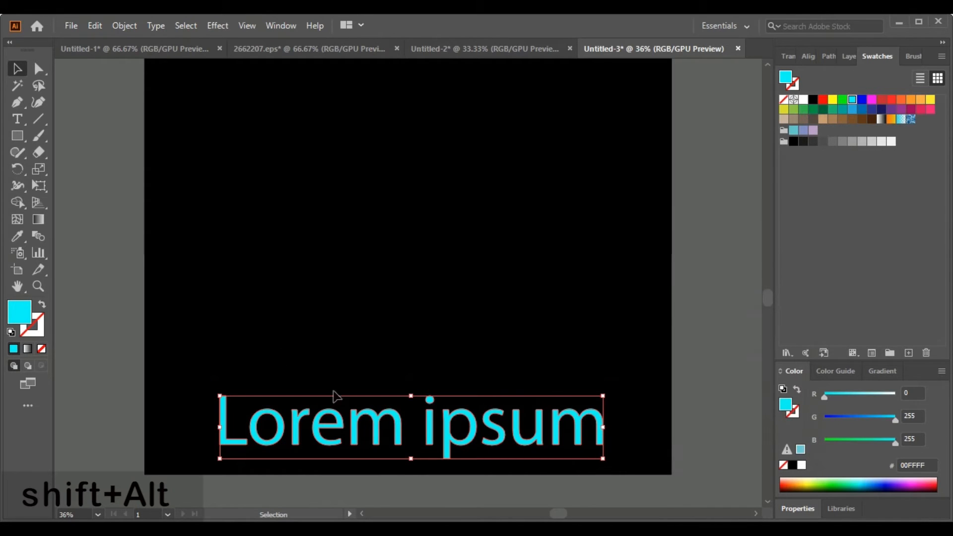
- Duplicate the expanded text straight upward and repeat the copy at equal spacing until seven lines are stacked
left_click_drag(430, 431, 433, 362)
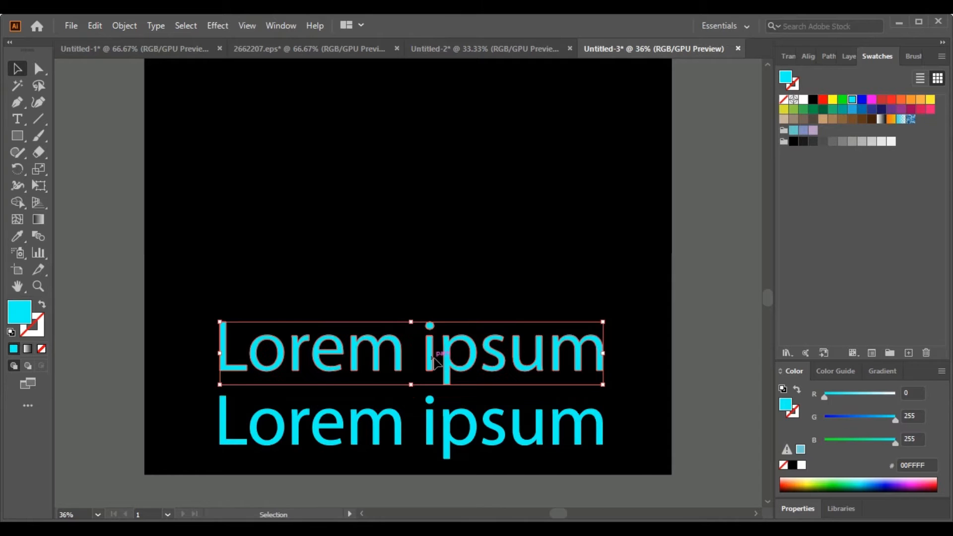
key("ctrl+d")
key("ctrl+d")
key("ctrl+d")
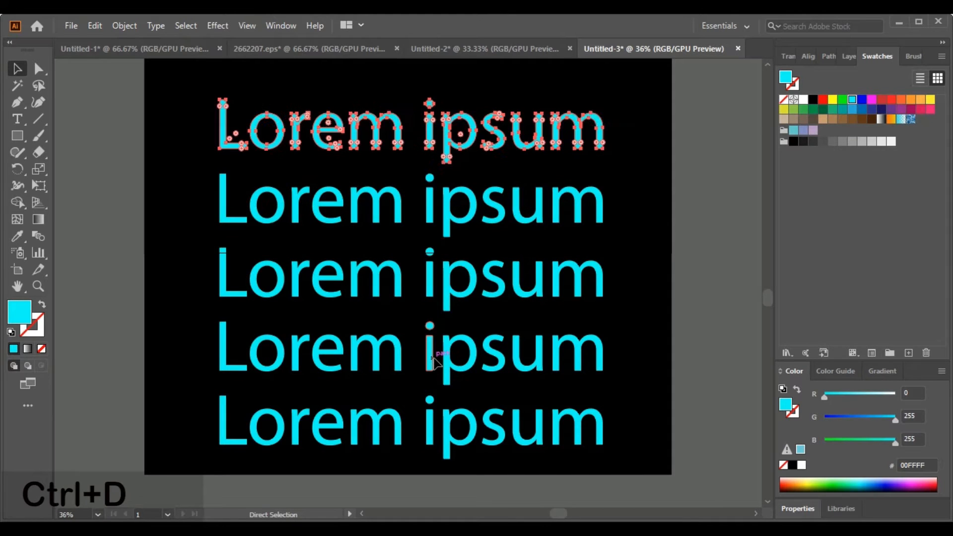
key("ctrl+d")
key("ctrl+d")
- Apply a slight Gaussian Blur to the second Lorem ipsum line from the top
left_click(770, 65)
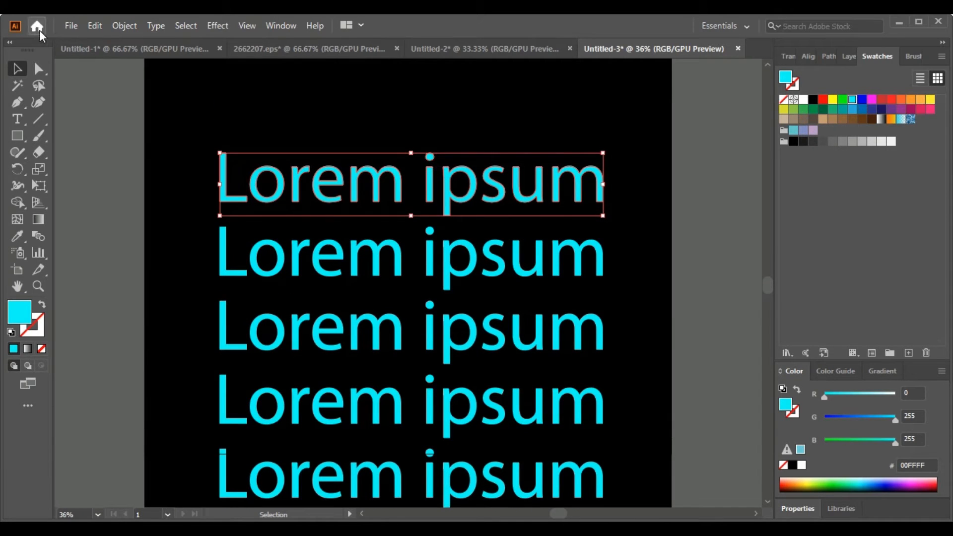
left_click(153, 138)
left_click(228, 258)
left_click(130, 28)
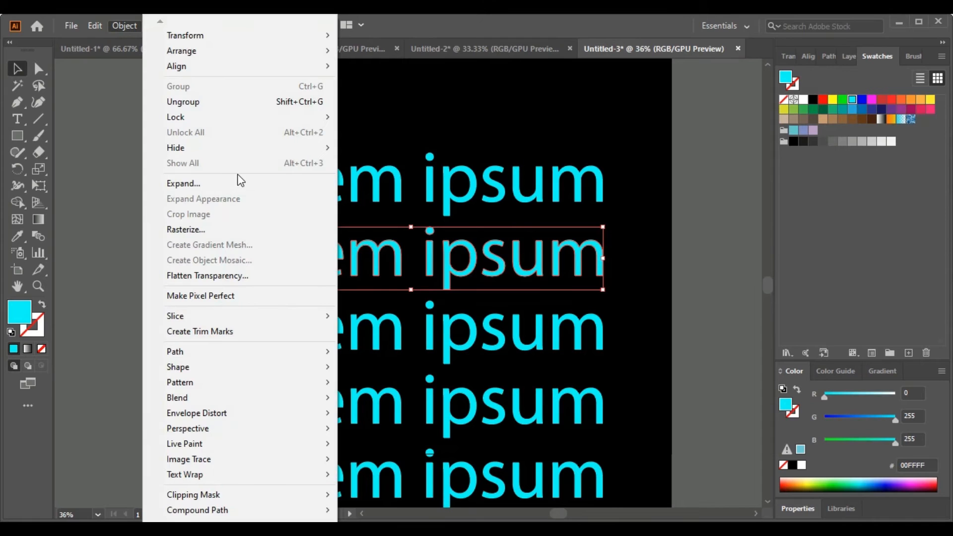
left_click(124, 27)
left_click(207, 29)
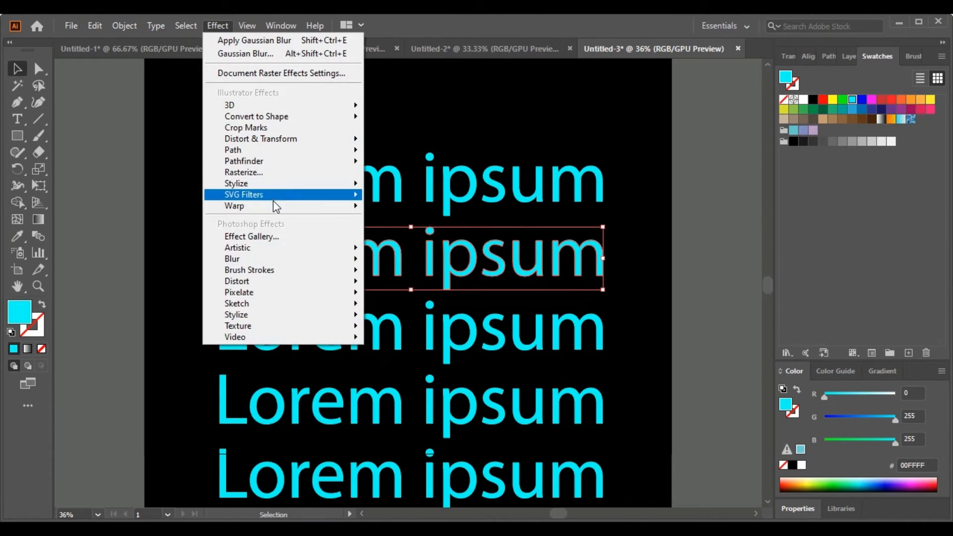
mouse_move(298, 258)
left_click(397, 262)
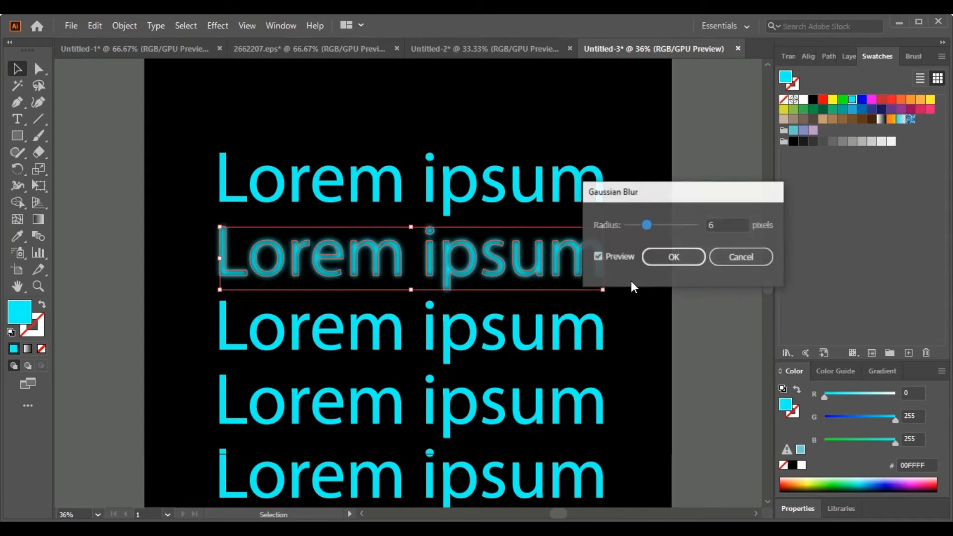
left_click(722, 225)
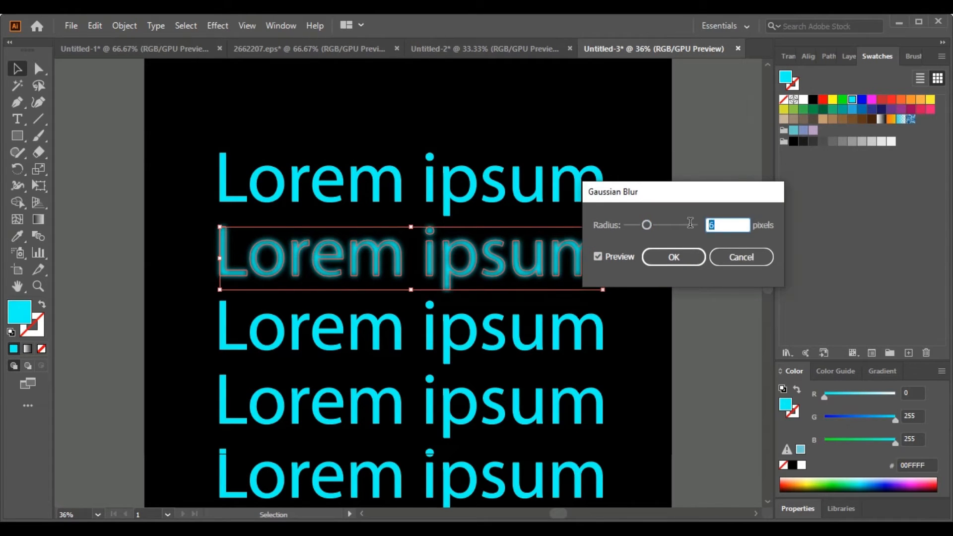
left_click(675, 257)
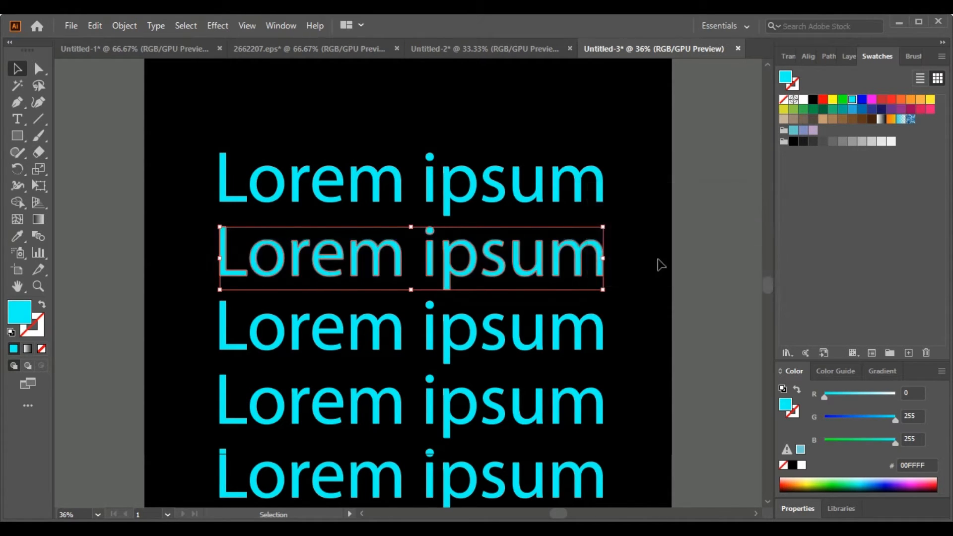
- Apply a Gaussian Blur with a radius of 2 pixels to the third text line from the top
left_click(452, 333)
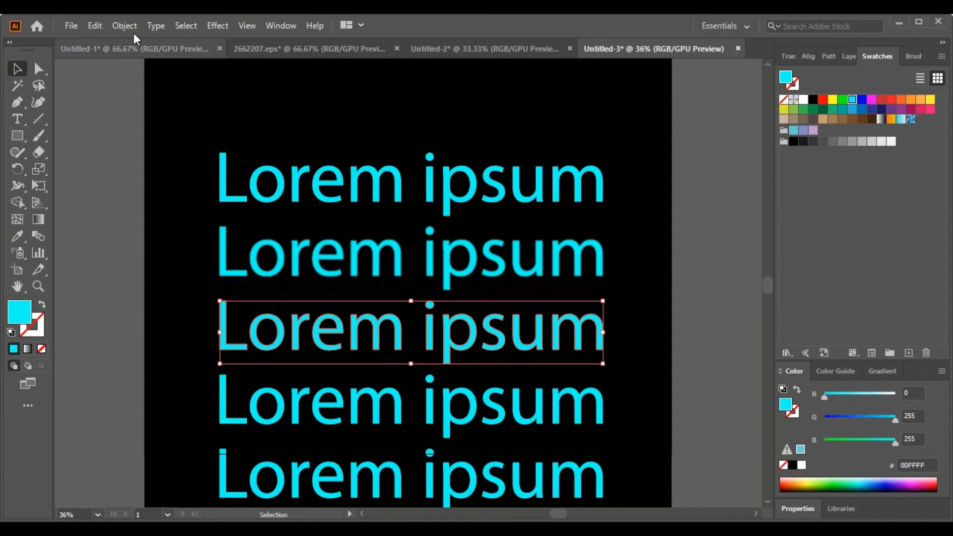
left_click(224, 26)
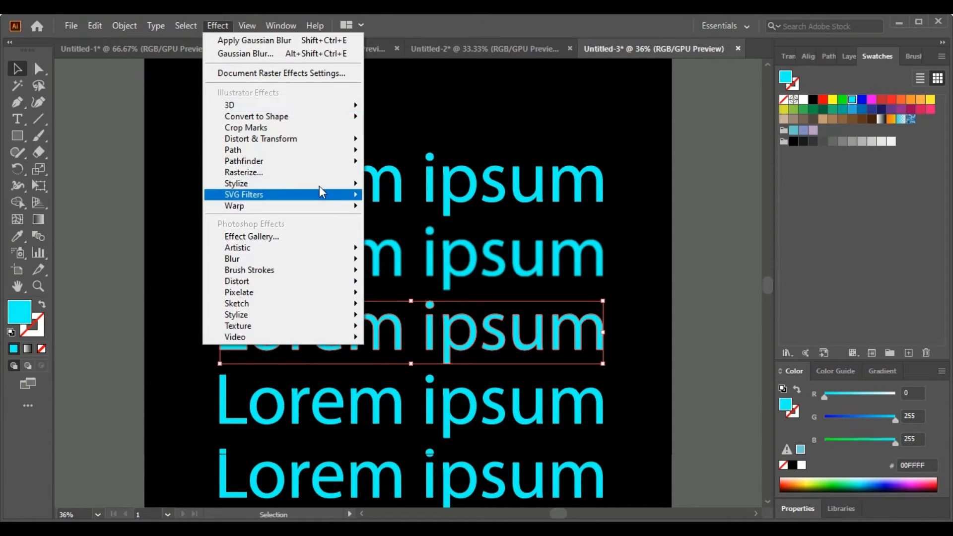
mouse_move(330, 260)
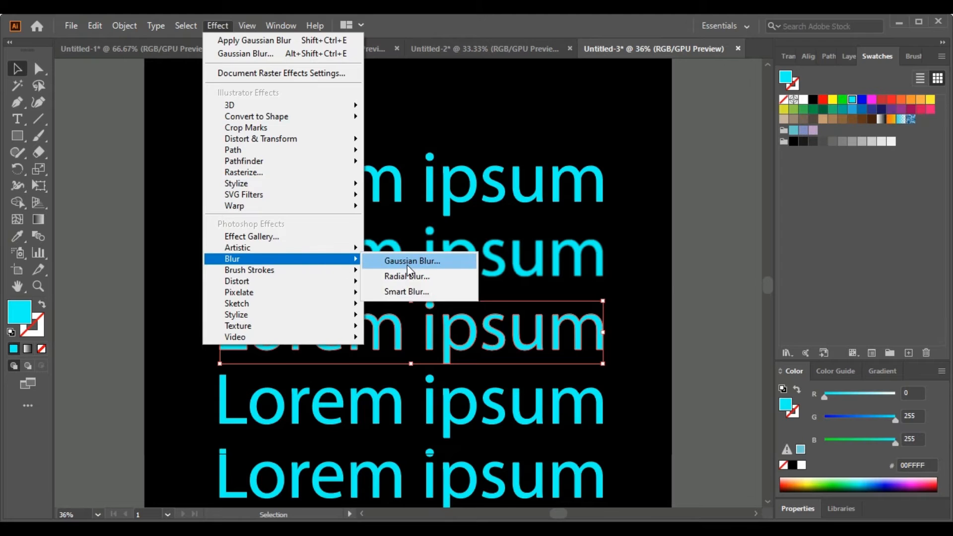
left_click(408, 261)
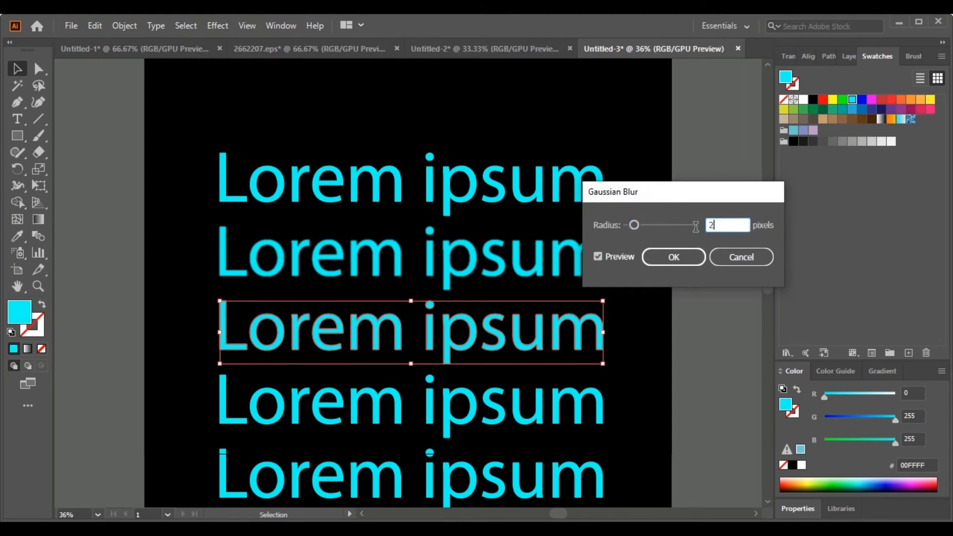
left_click(677, 256)
- Apply a Gaussian Blur with a radius of 3 pixels to the fourth text line from the top
left_click(463, 399)
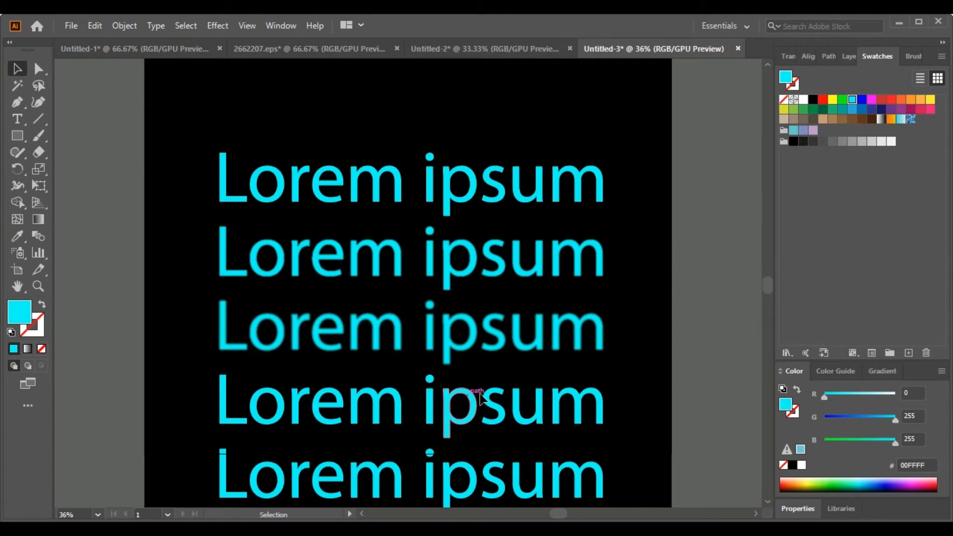
left_click(475, 401)
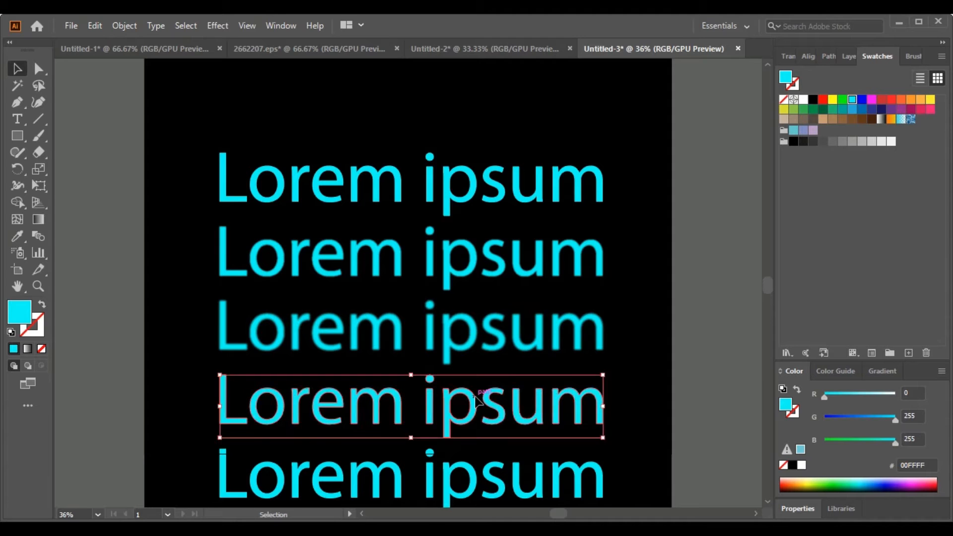
left_click(217, 26)
mouse_move(261, 256)
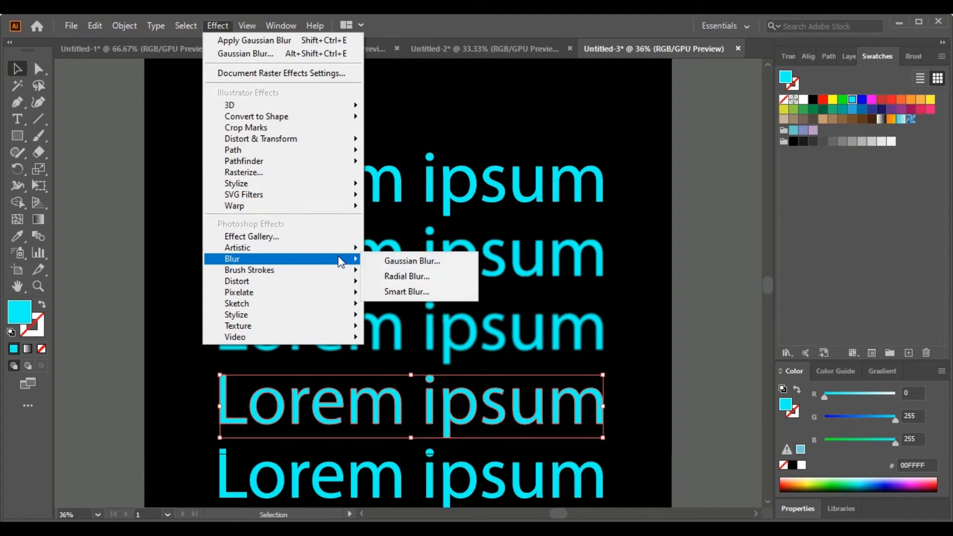
left_click(385, 263)
left_click_drag(742, 223, 655, 225)
type("3")
left_click(673, 256)
- Apply a Gaussian Blur with a radius of 4 pixels to the fifth Lorem ipsum line from the top
scroll(764, 497, "down", 5)
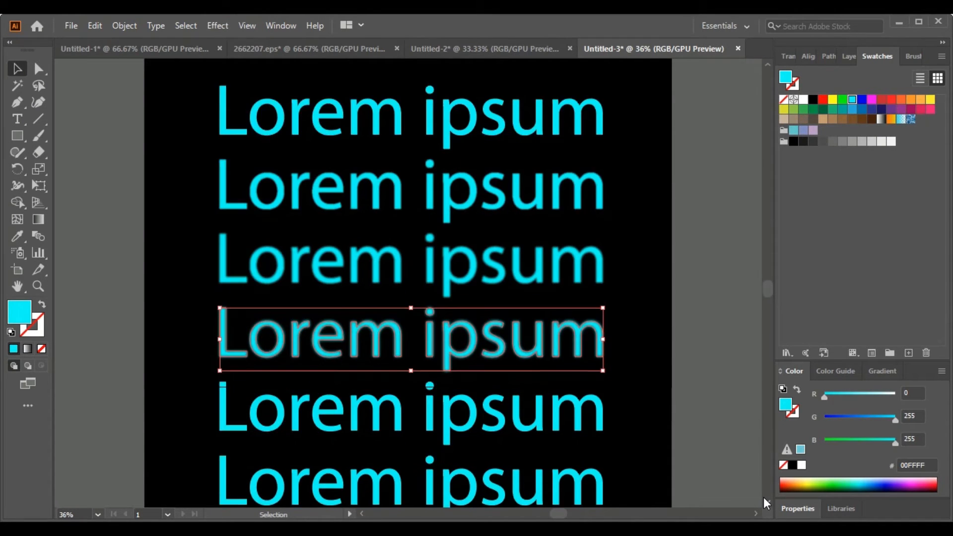
left_click(449, 298)
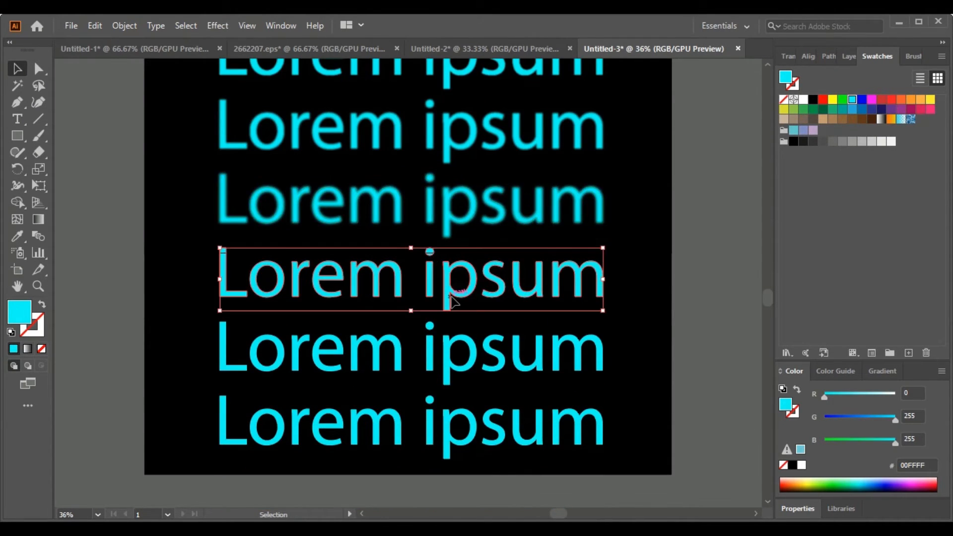
left_click(211, 24)
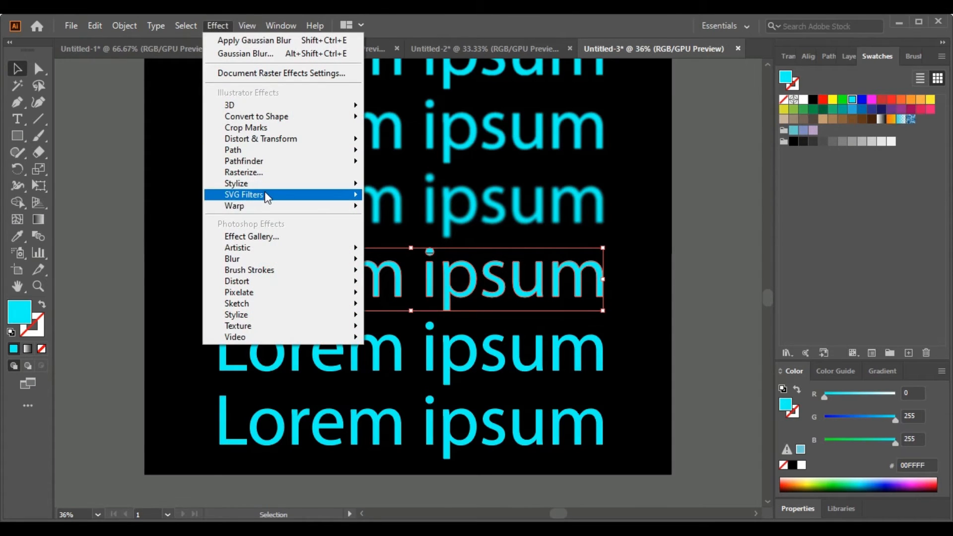
mouse_move(303, 259)
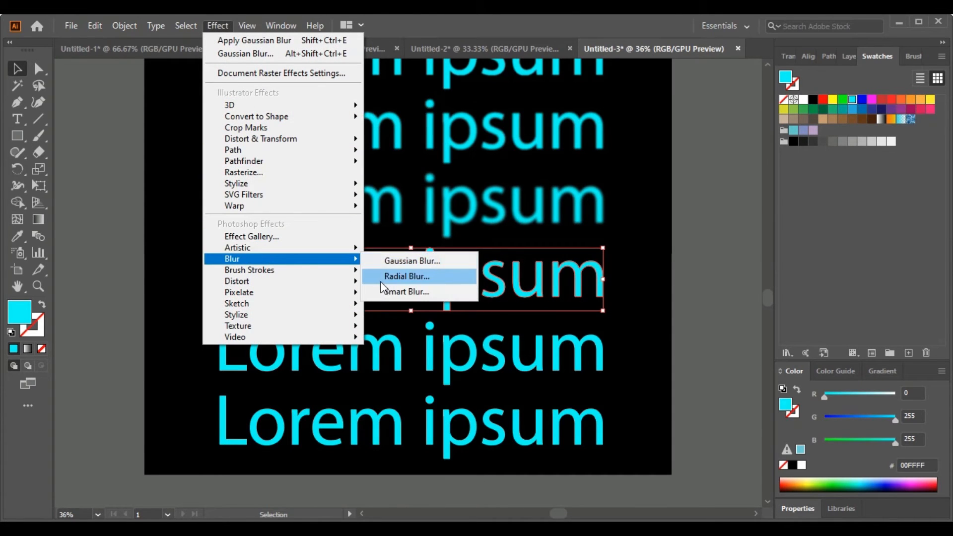
left_click(392, 257)
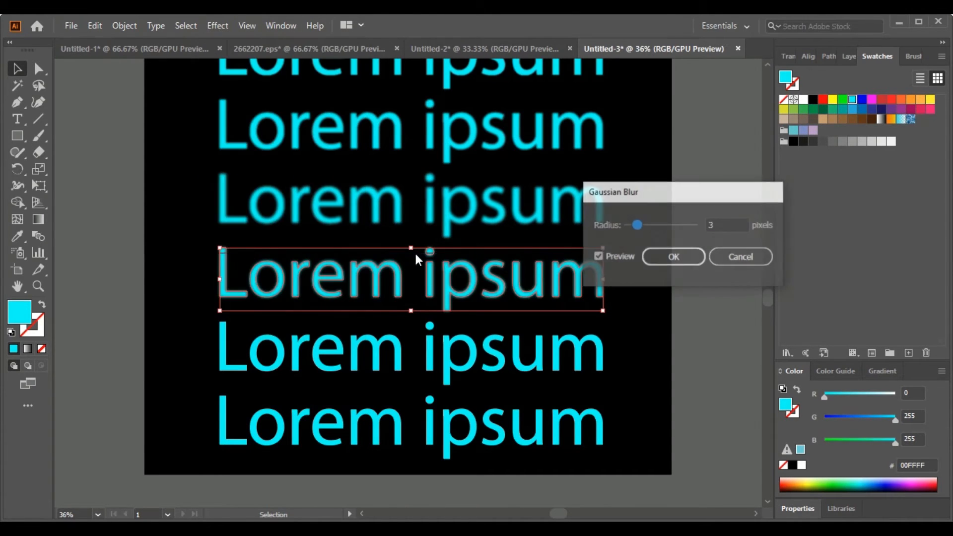
double_click(719, 219)
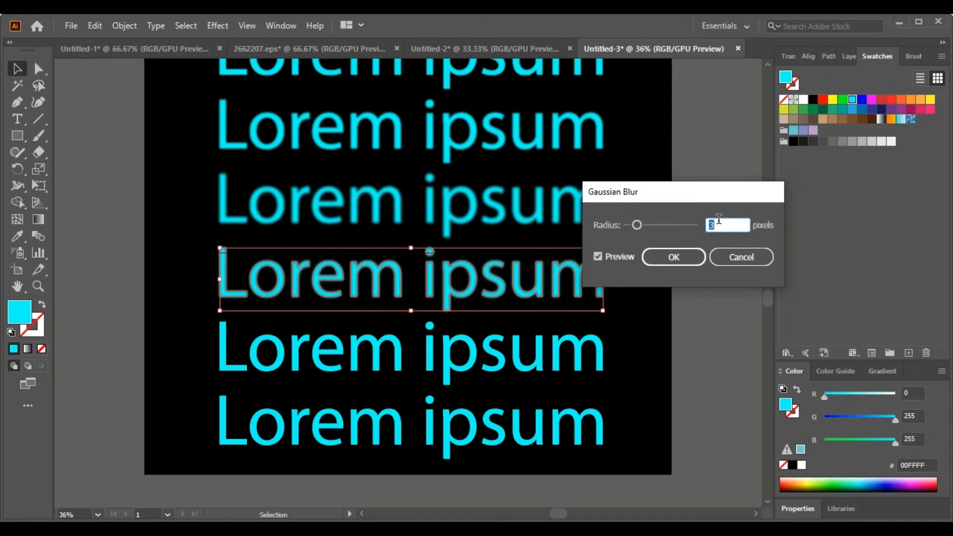
left_click(675, 258)
- Apply a Gaussian Blur with a radius of 5 pixels to the sixth Lorem ipsum line from the top
left_click(472, 369)
left_click(217, 26)
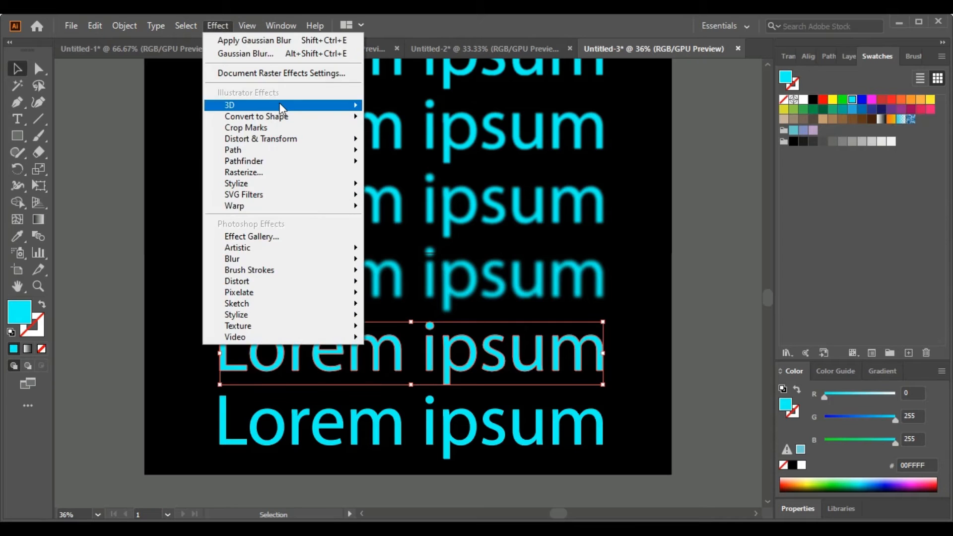
mouse_move(323, 263)
left_click(415, 262)
left_click(706, 226)
left_click(667, 262)
- Apply a Gaussian Blur with a radius of 8 pixels to the bottom Lorem ipsum line
left_click(472, 423)
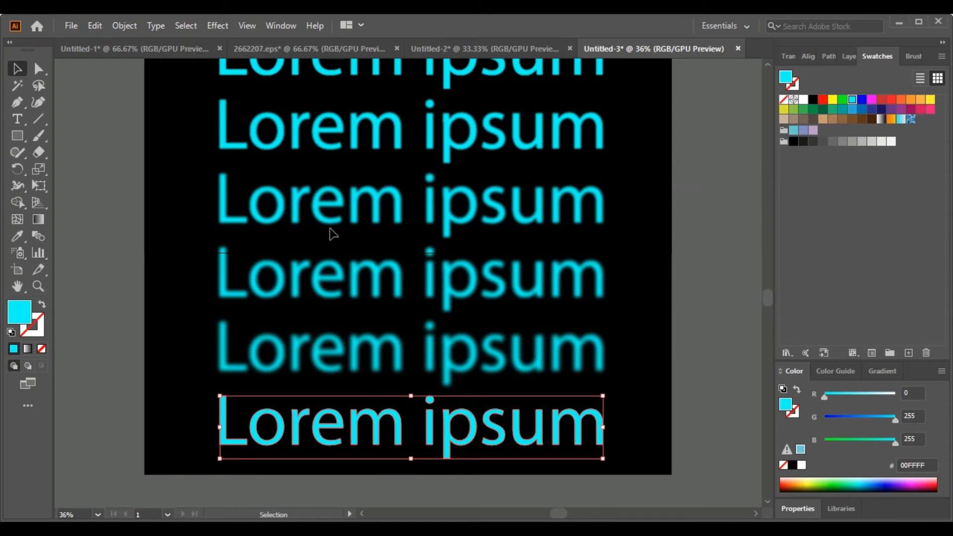
left_click(217, 26)
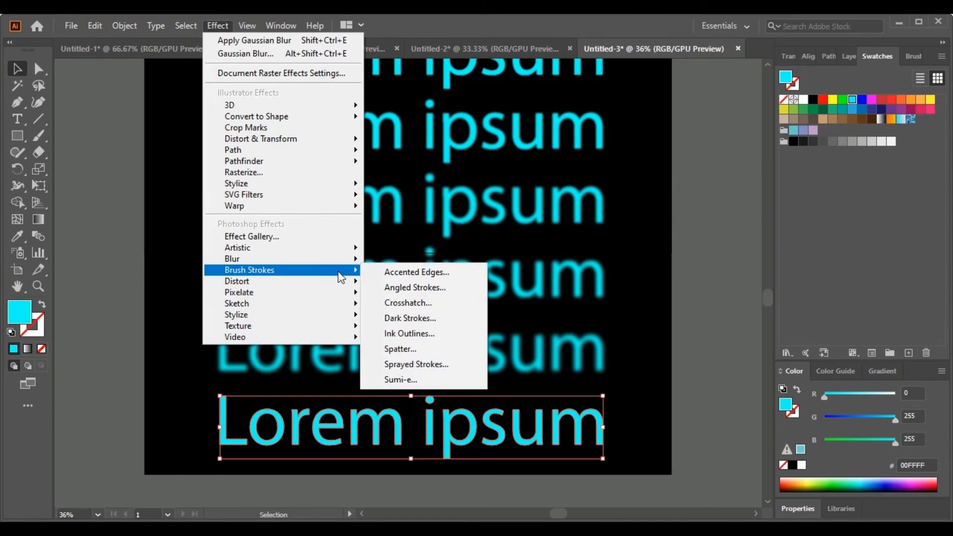
mouse_move(336, 254)
left_click(385, 255)
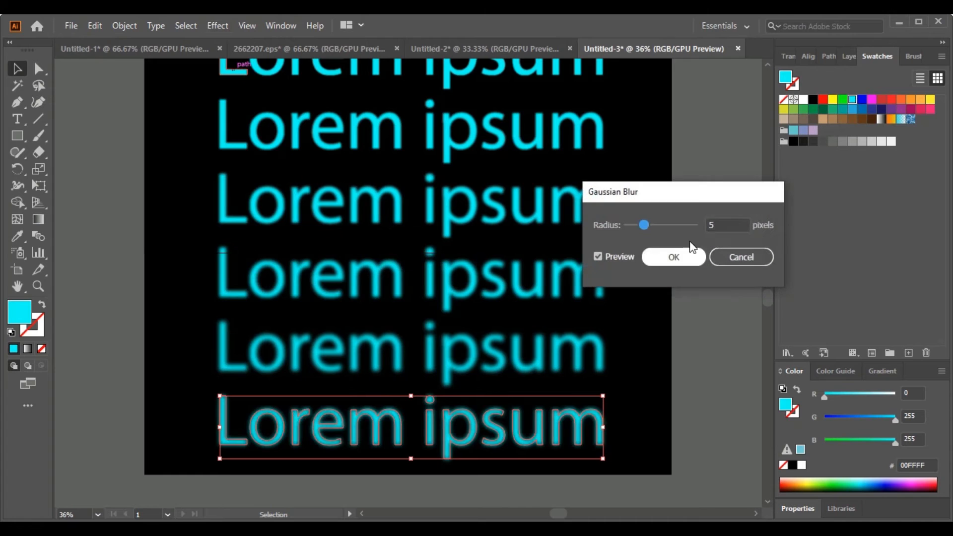
double_click(715, 228)
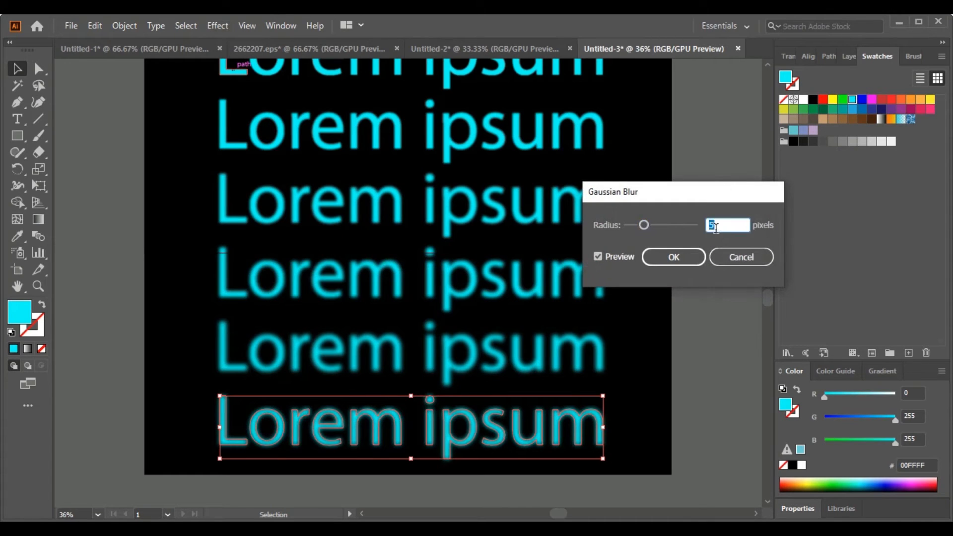
left_click(693, 258)
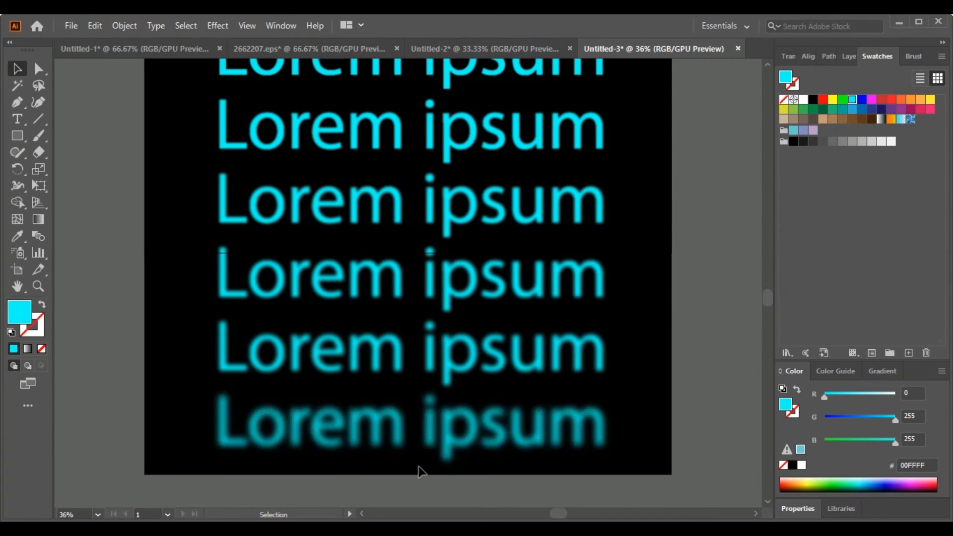
- Move the third to sixth blurred text lines straight down onto the bottom line so they overlap as one glow
left_click(463, 352)
left_click(430, 360, "shift")
left_click_drag(433, 343, 432, 427)
left_click_drag(432, 272, 421, 429)
left_click_drag(448, 205, 449, 444)
left_click_drag(448, 120, 439, 428)
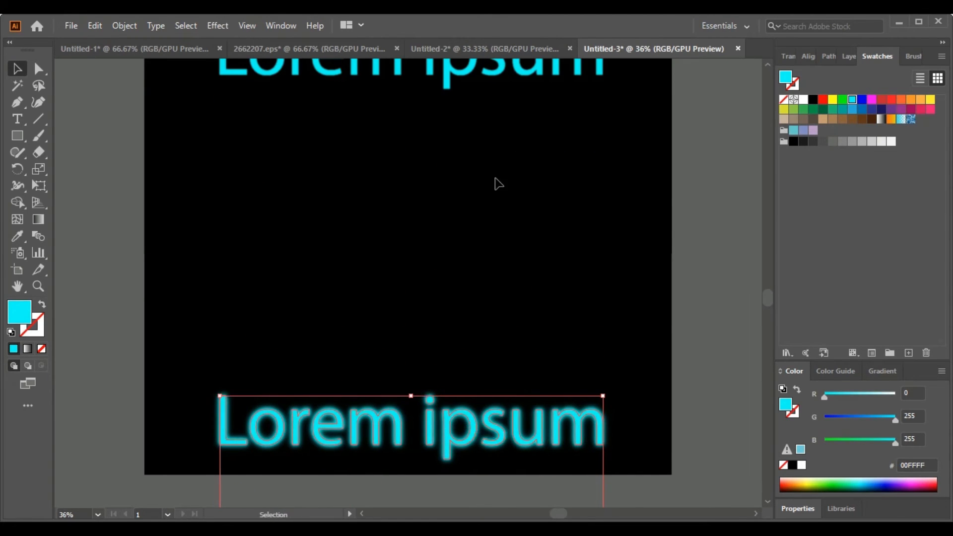
- Lock the black background so that it cannot be selected along with the text
left_click(768, 64)
left_click(451, 241)
key("ctrl+2")
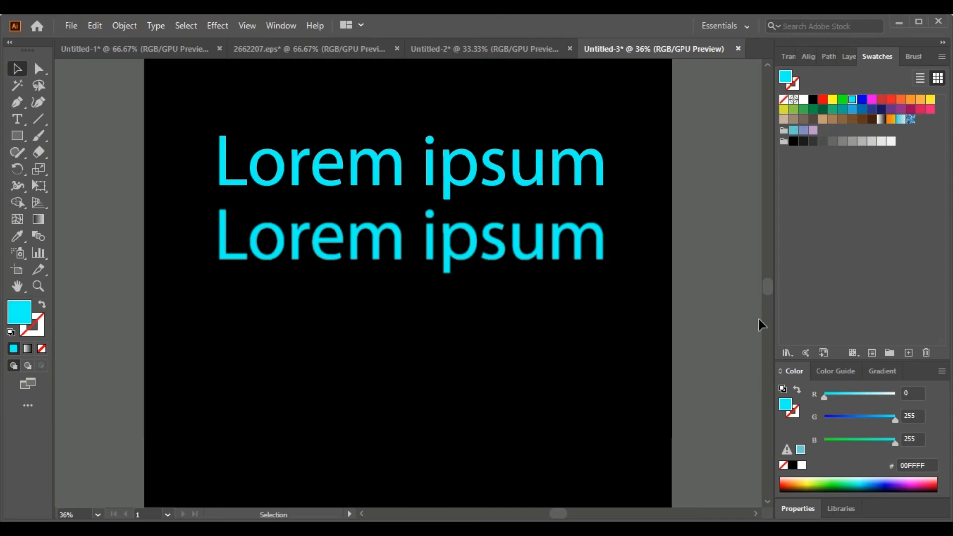
scroll(766, 323, "down", 3)
left_click_drag(183, 321, 659, 461)
left_click_drag(507, 398, 531, 132)
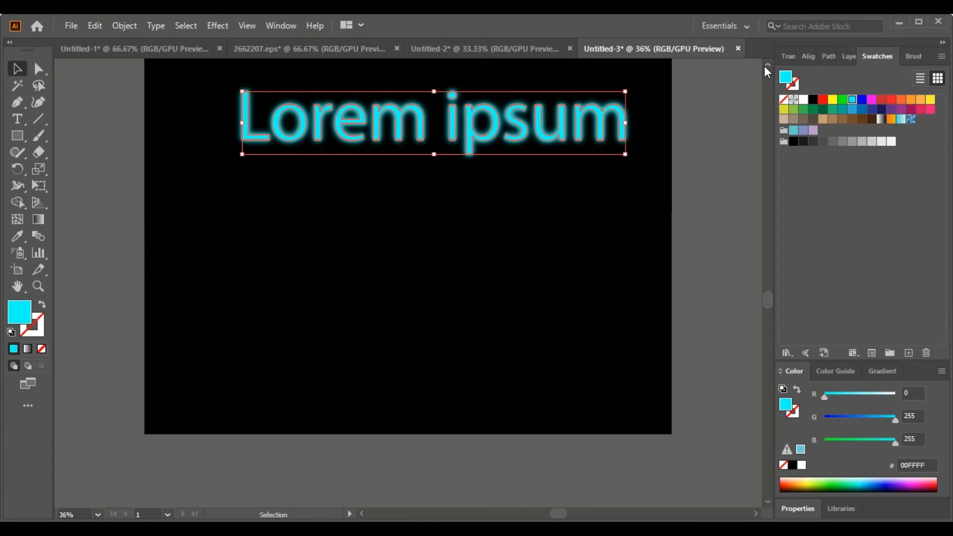
key("ctrl+z")
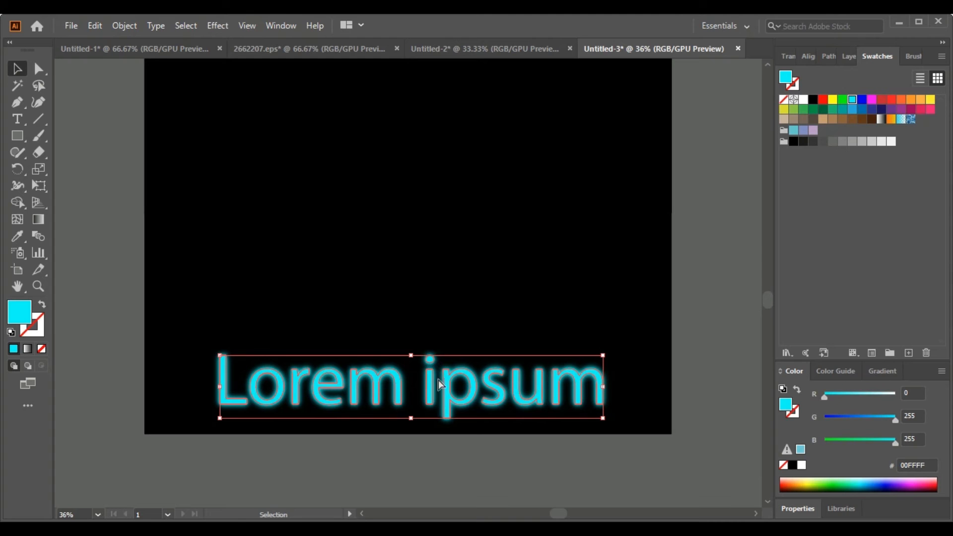
left_click_drag(445, 394, 427, 97)
key("ctrl+z")
- Move the whole blurred stack up beneath the two upper lines and place the slightly blurred second line onto it
left_click_drag(194, 330, 571, 469)
left_click_drag(516, 397, 516, 105)
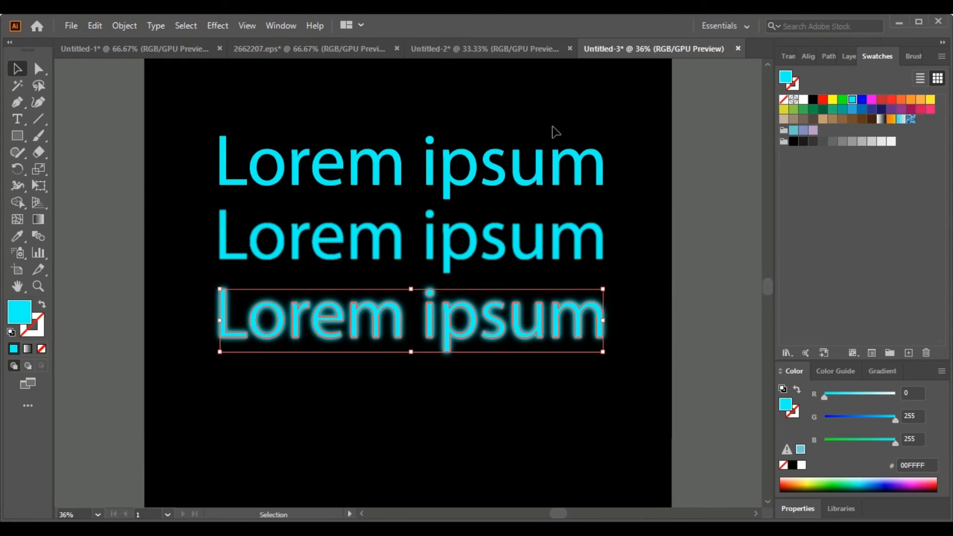
left_click_drag(293, 254, 287, 332)
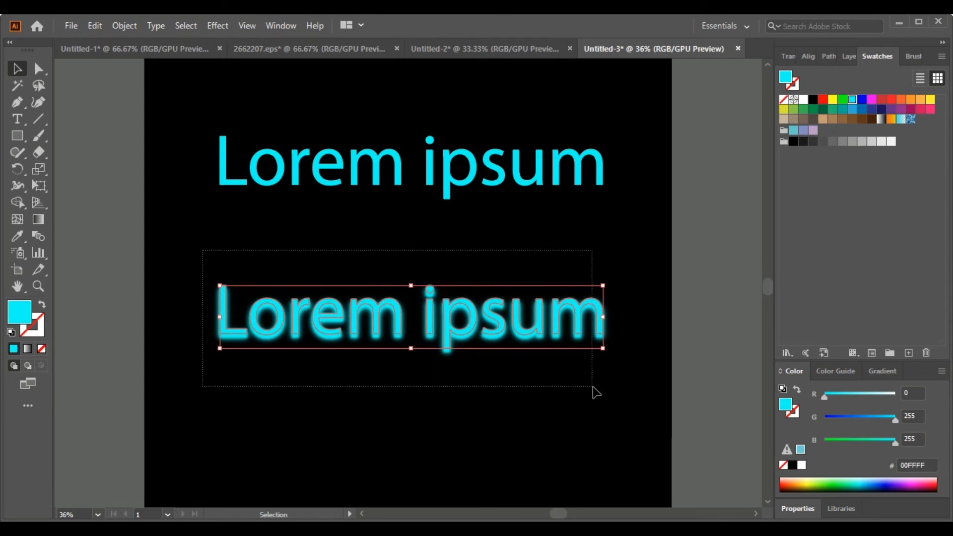
- Align all copies in the blurred stack by their vertical centres
left_click_drag(592, 387, 592, 387)
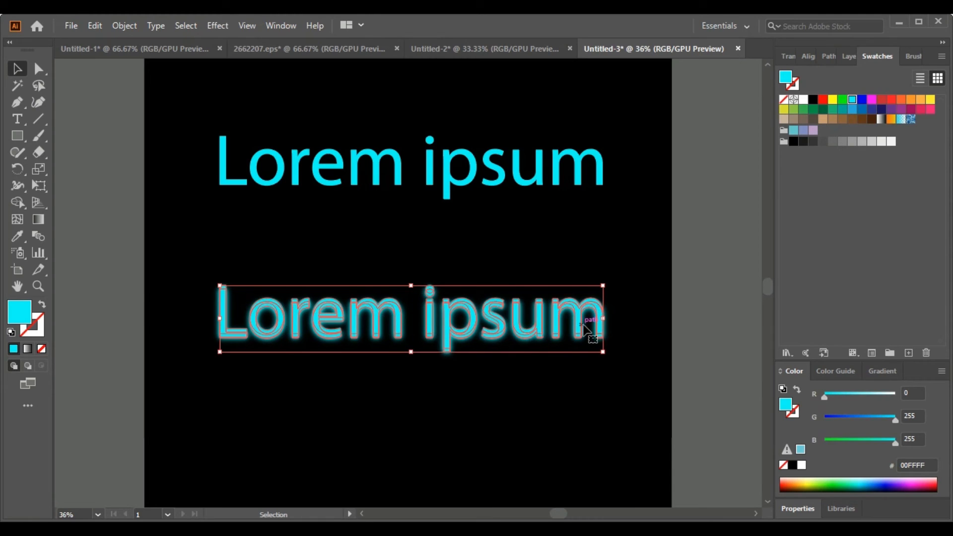
left_click(804, 56)
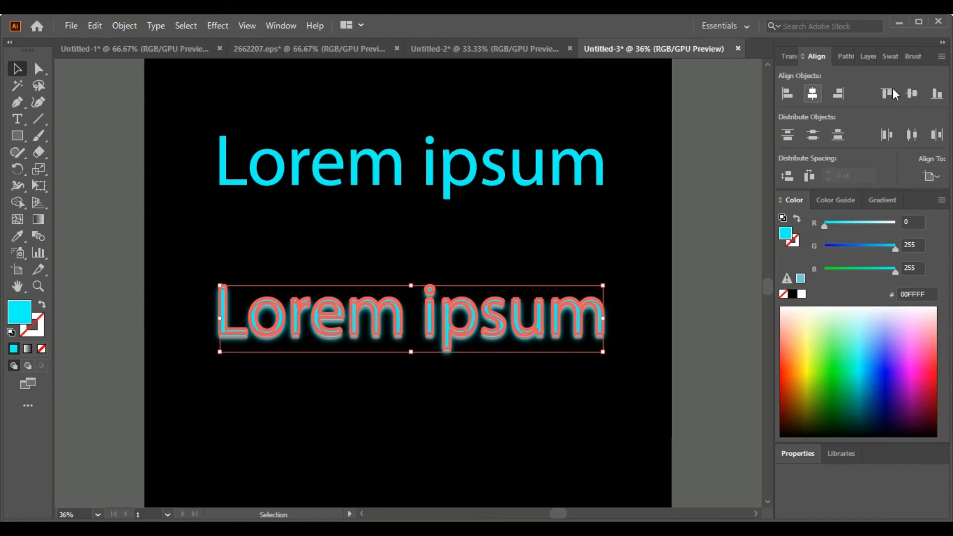
left_click(912, 93)
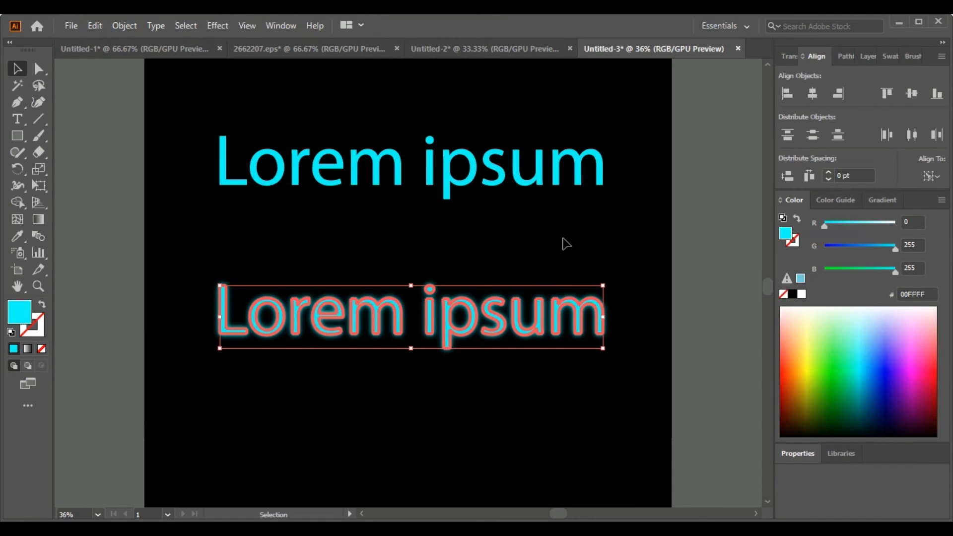
left_click(502, 232)
- Change the fill of the unblurred top Lorem ipsum line to white, with no stroke
left_click(280, 177)
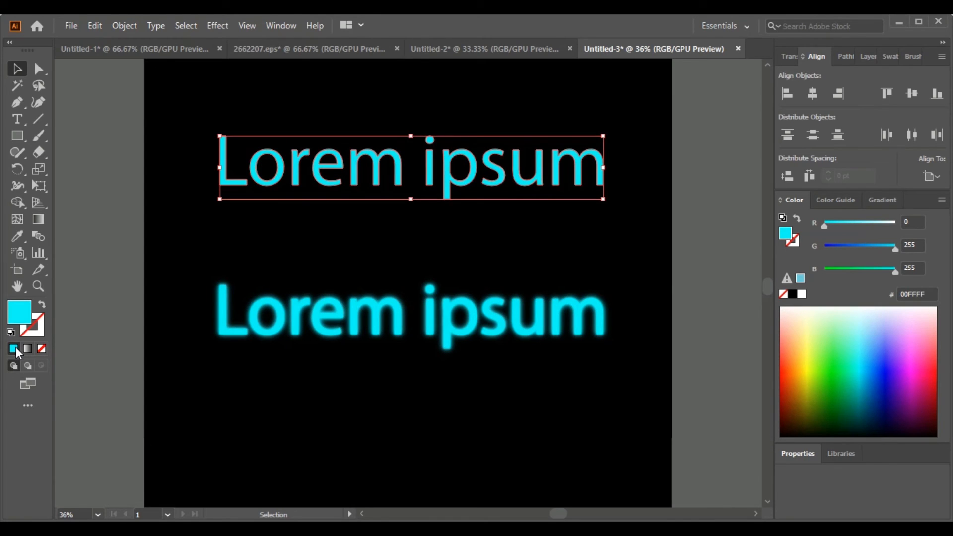
left_click(11, 332)
left_click(31, 323)
left_click(21, 316)
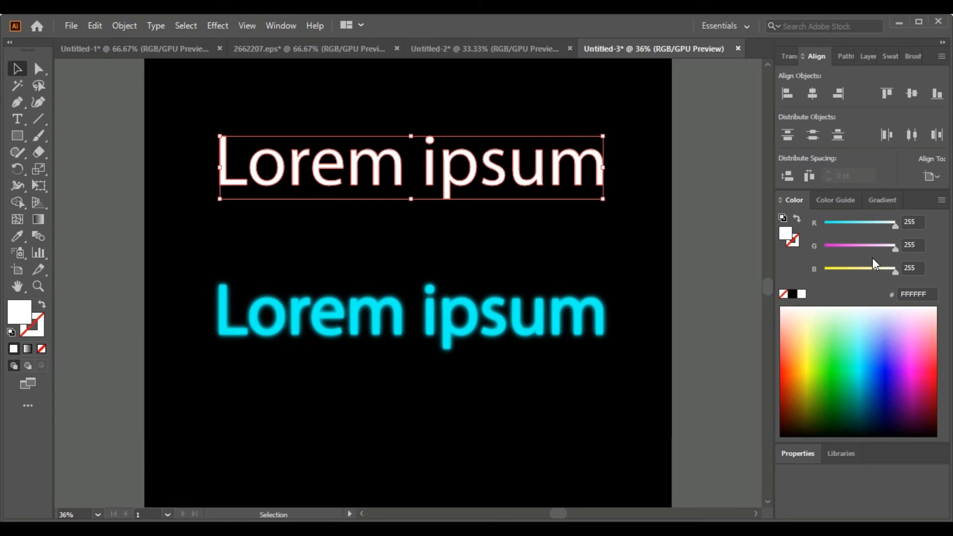
- Set the opacity of the white Lorem ipsum text to 60%
left_click(795, 453)
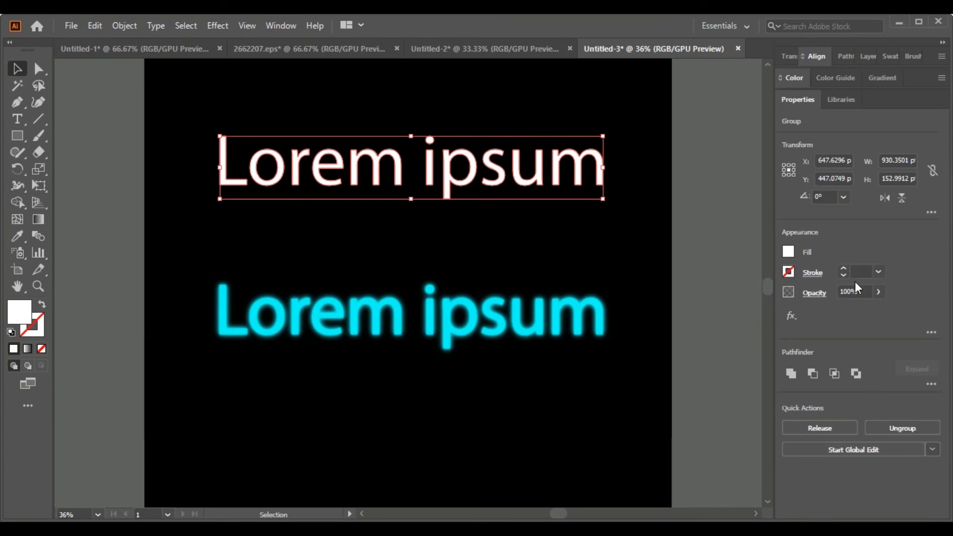
left_click(877, 298)
left_click(851, 310)
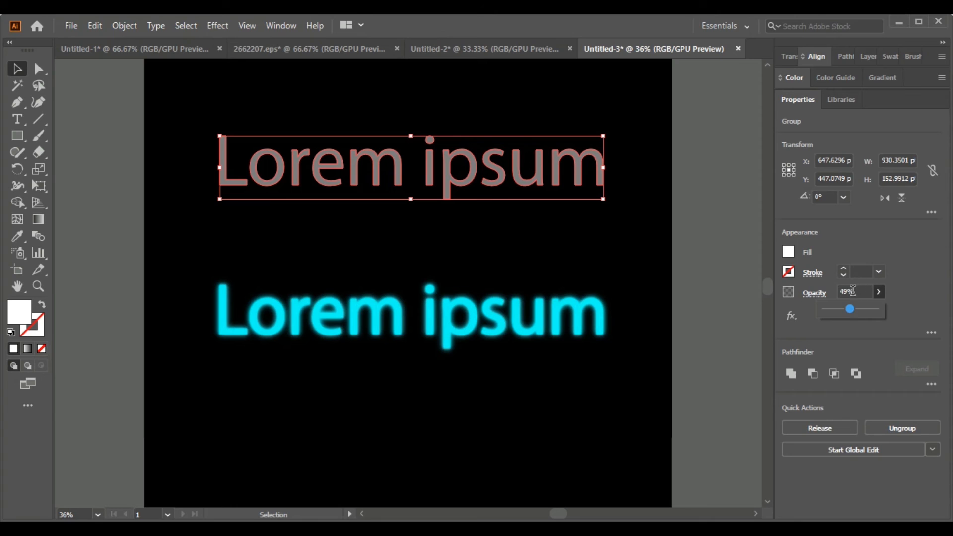
left_click(856, 291)
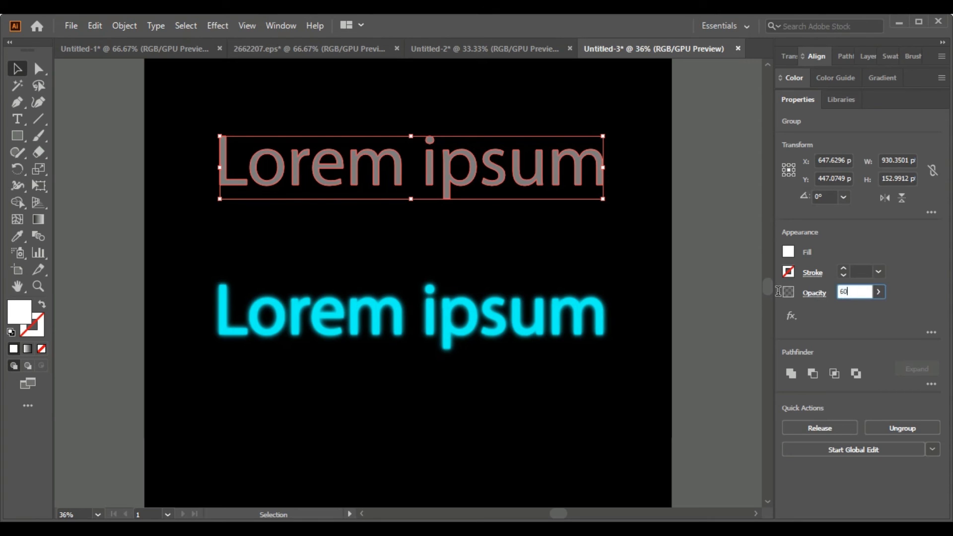
type("60")
left_click(729, 383)
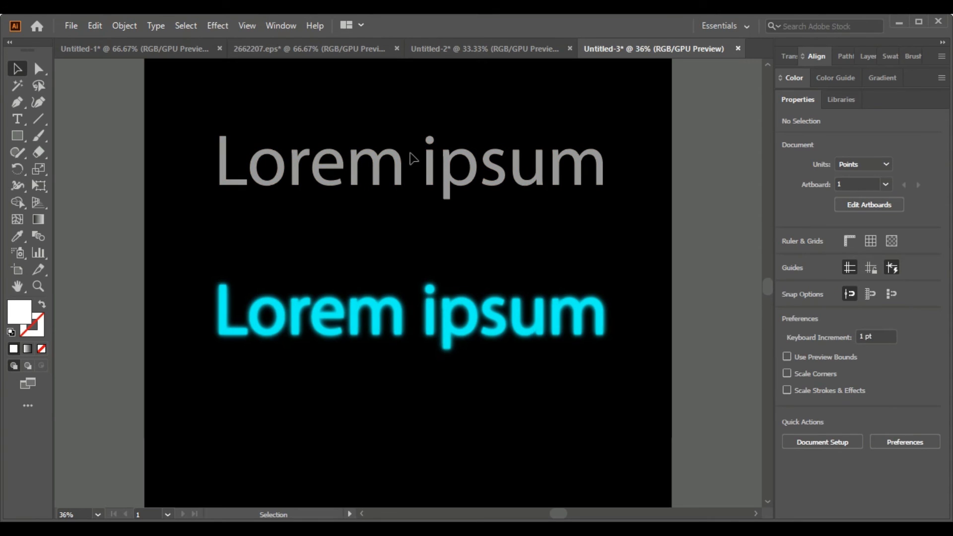
- Move the semi-transparent white text straight down onto the cyan glow stack
left_click(401, 178)
left_click_drag(402, 178, 397, 328)
left_click(291, 406)
- Select the white text together with the glow stack and centre-align them horizontally and vertically
left_click_drag(170, 241, 650, 376)
left_click(816, 55)
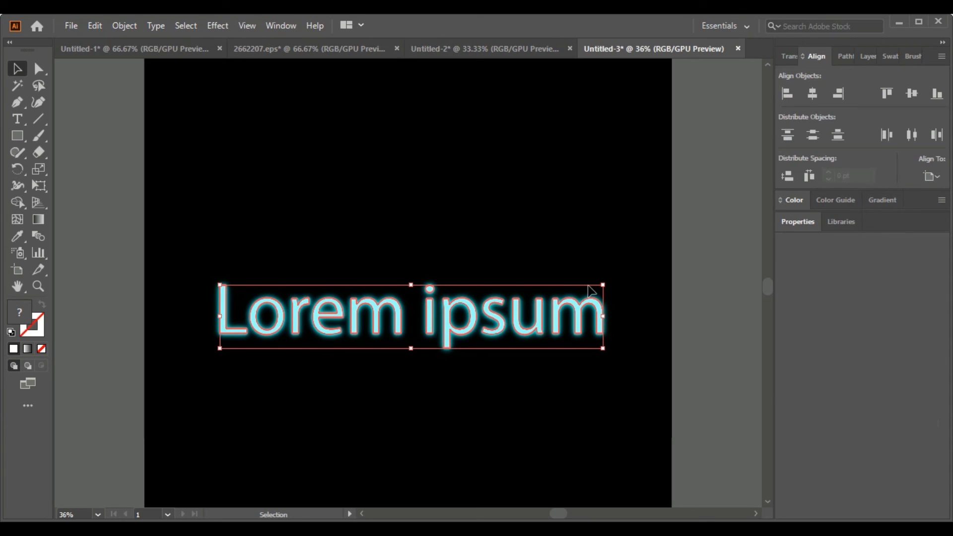
left_click(558, 332)
left_click(818, 97)
left_click(915, 96)
left_click(208, 250)
left_click_drag(208, 250, 636, 387)
left_click(906, 95)
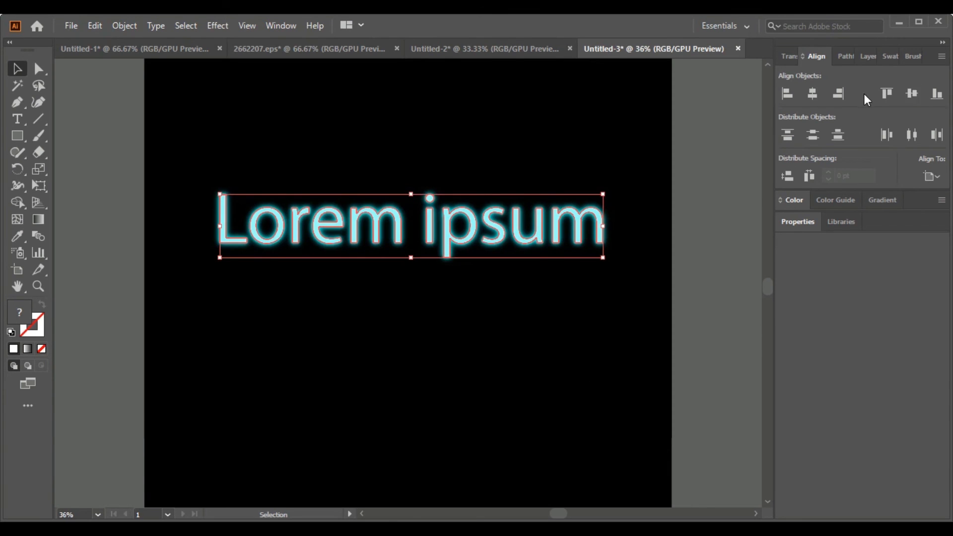
left_click(813, 94)
- Select all the stacked neon text copies, enlarge them slightly and deselect them
left_click(613, 258)
left_click_drag(200, 175, 701, 290)
left_click_drag(602, 195, 410, 185)
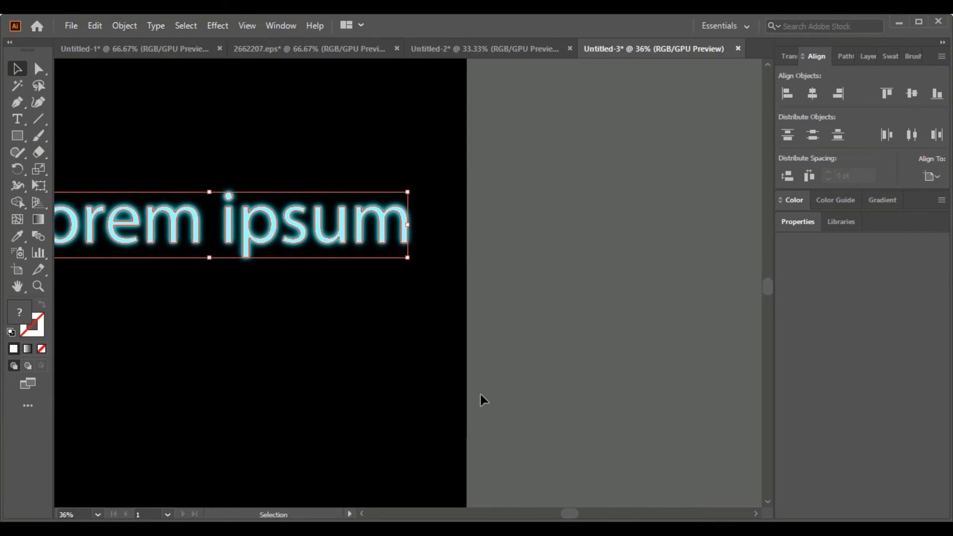
left_click(501, 461)
- Examine the finished neon text on the black background, first as a whole and then up close
left_click_drag(571, 514, 566, 520)
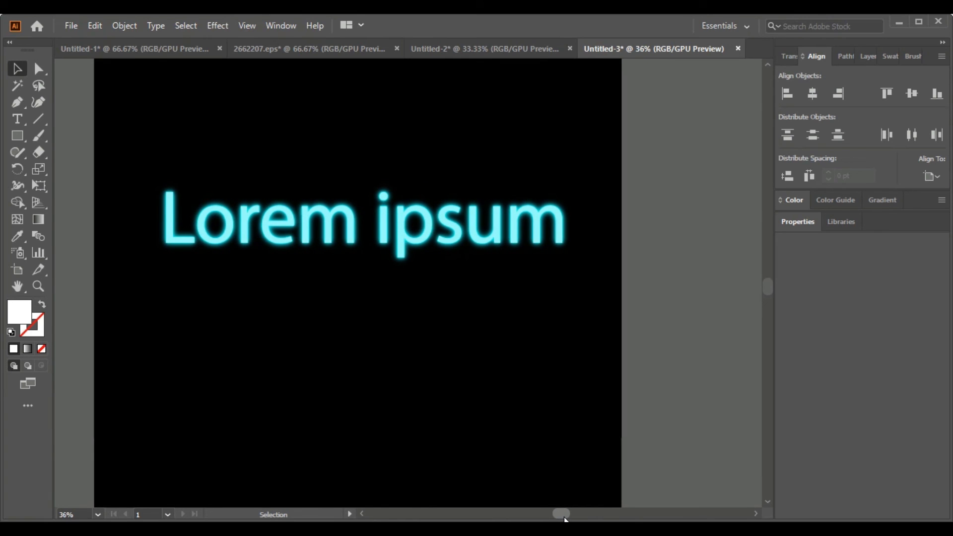
key("z")
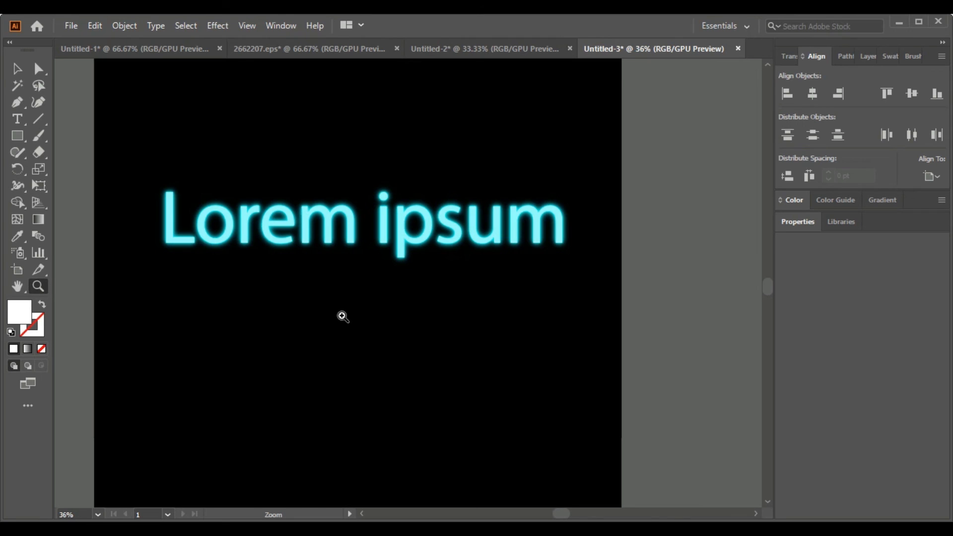
left_click(398, 313, "alt")
left_click(405, 263, "alt")
left_click(400, 222, "alt")
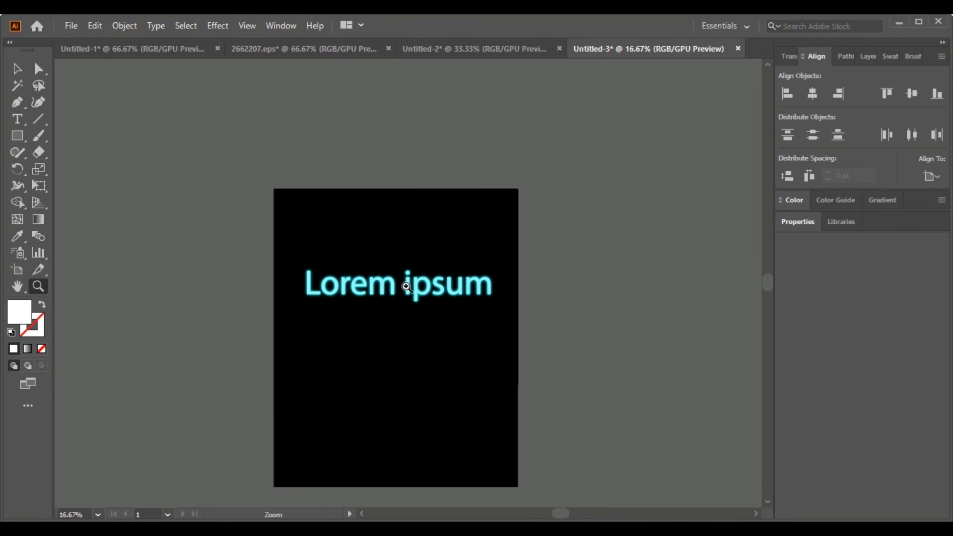
left_click(407, 280)
left_click(406, 281)
left_click(406, 282)
left_click(17, 69)
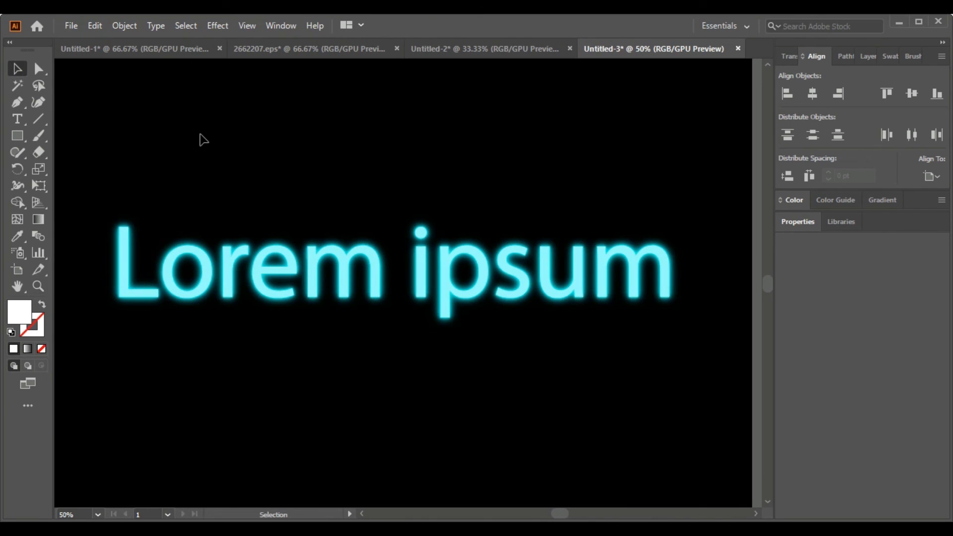